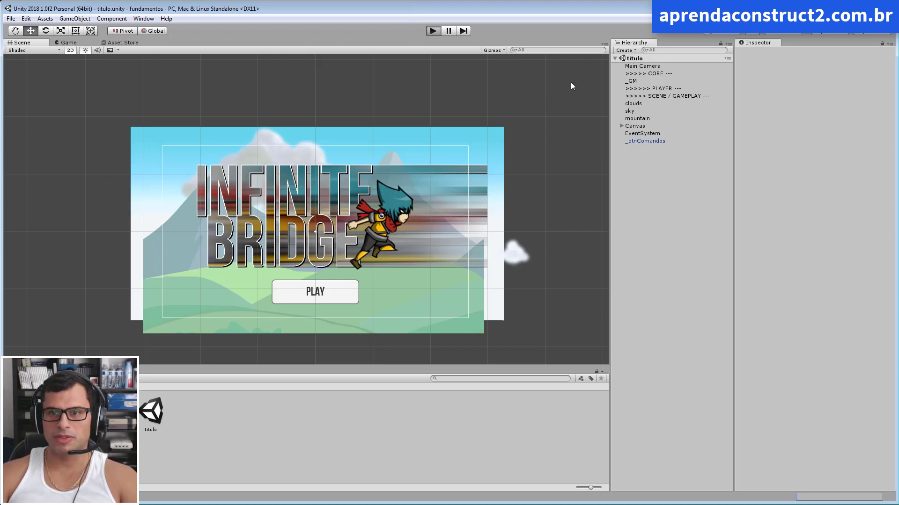
Playtest the title scene, play to game over, return to the title, and stop.
key("ctrl+p")
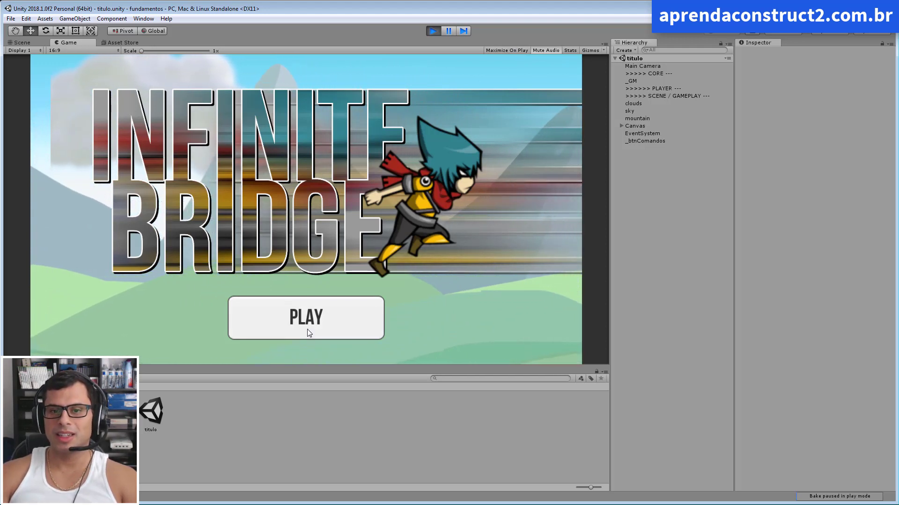
left_click(316, 320)
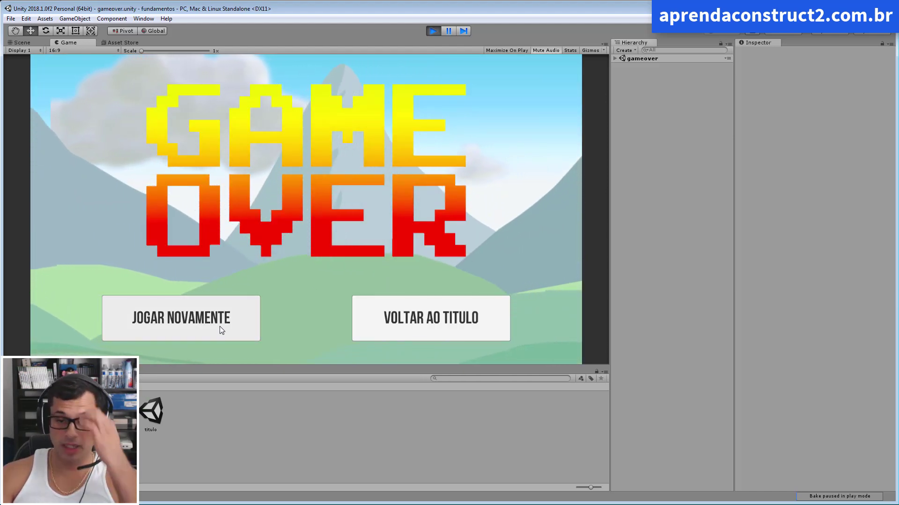
left_click(411, 323)
left_click(433, 31)
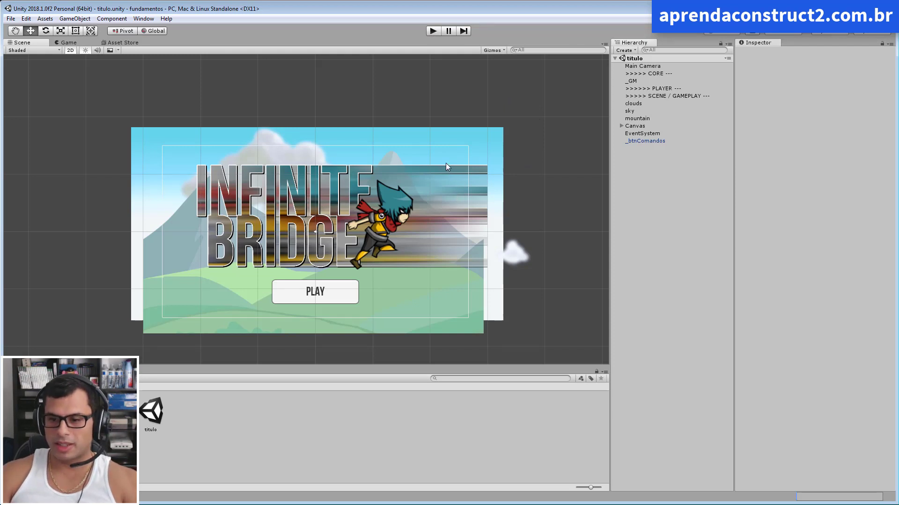
Zoom the Scene view and recentre it on the title screen.
scroll(444, 165, "up", 1)
scroll(577, 253, "down", 2)
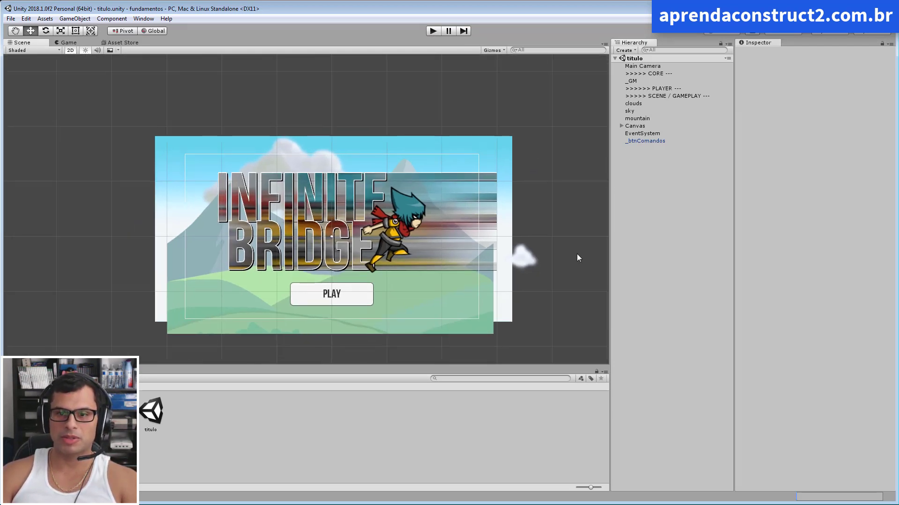
scroll(553, 251, "up", 1)
middle_click_drag(342, 258, 351, 260)
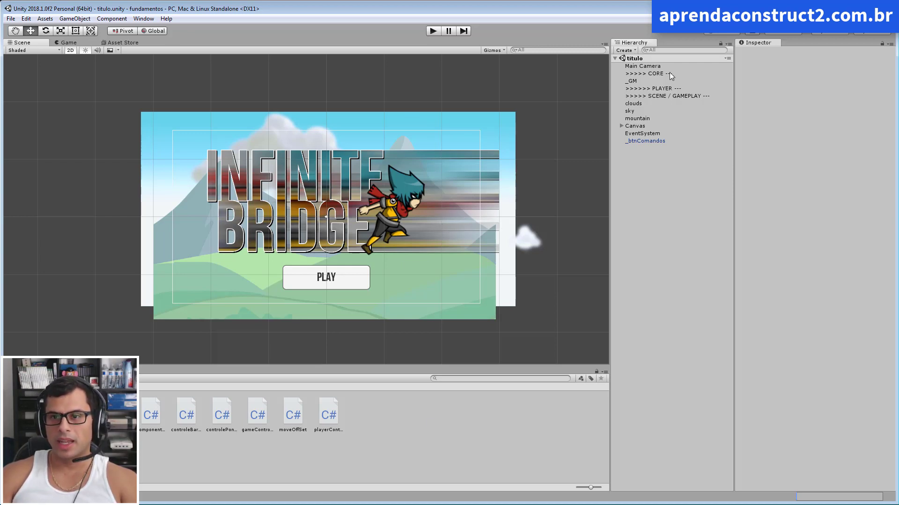
left_click(633, 104)
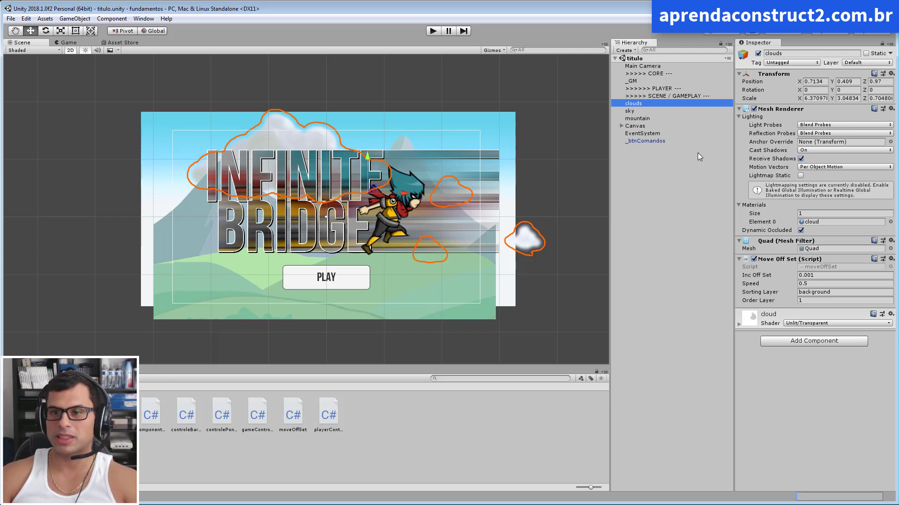
left_click(635, 126)
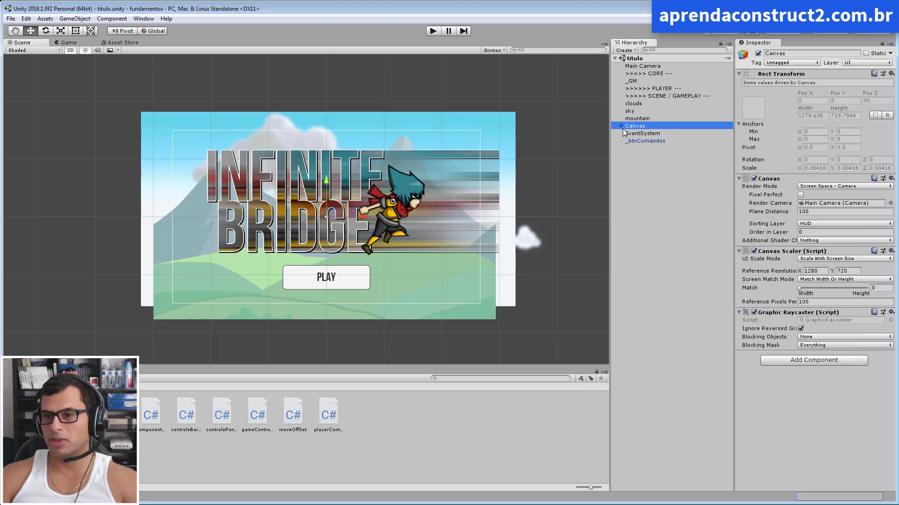
left_click(643, 135)
left_click(642, 82)
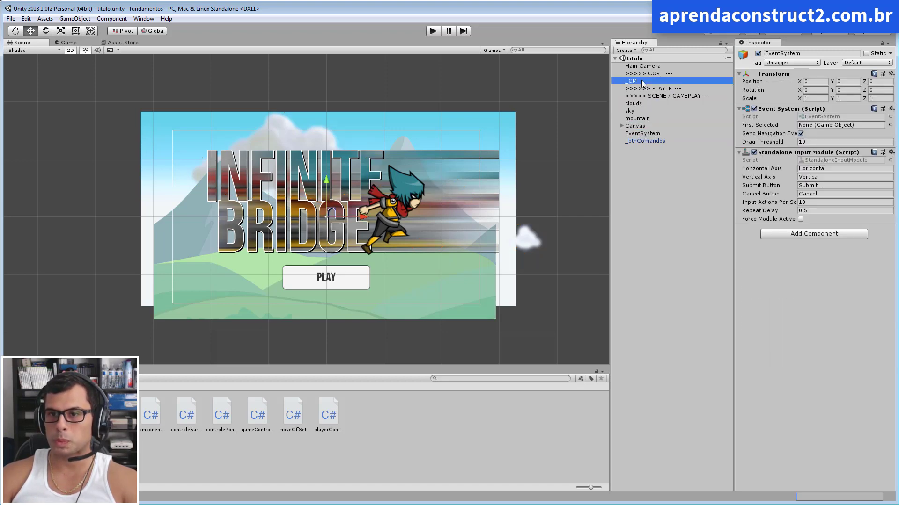
left_click(634, 103)
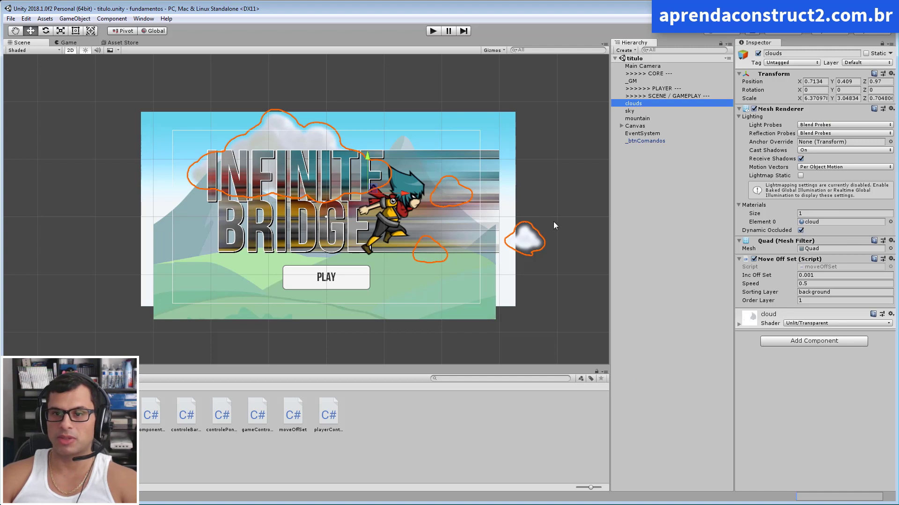
left_click(581, 212)
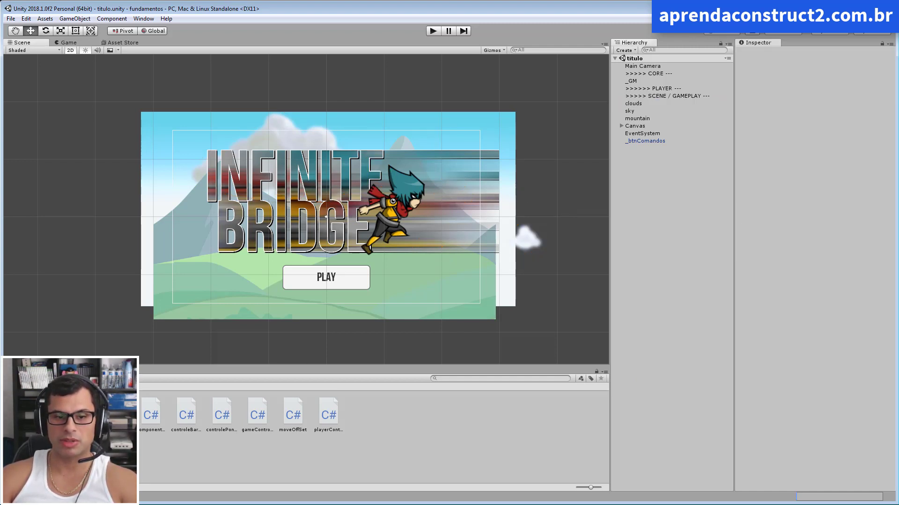
Preview the code of componentes, controleBarril, moveOffSet and the other scripts in the Inspector.
left_click(112, 414)
left_click(151, 414)
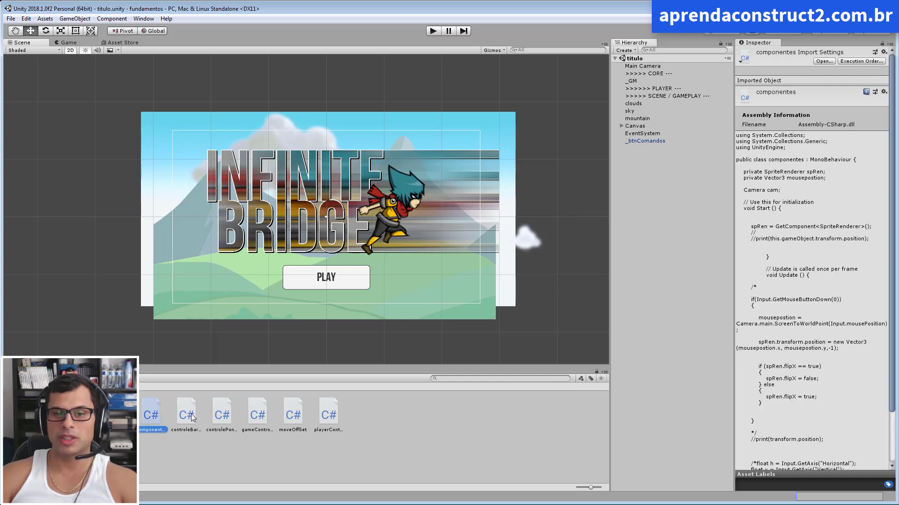
left_click(186, 415)
left_click(229, 416)
left_click(295, 416)
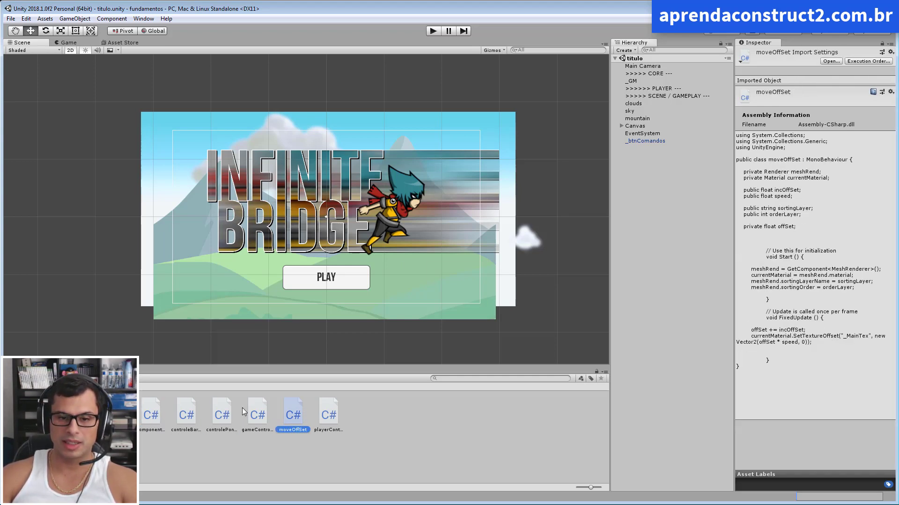
left_click(154, 418)
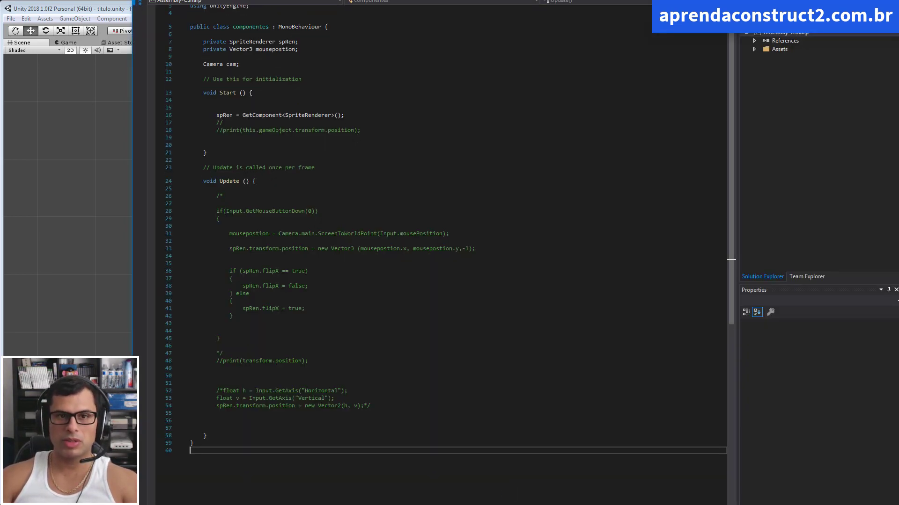
Resize the Visual Studio window to FULL HD and scroll through componentes.cs.
right_click(136, 2)
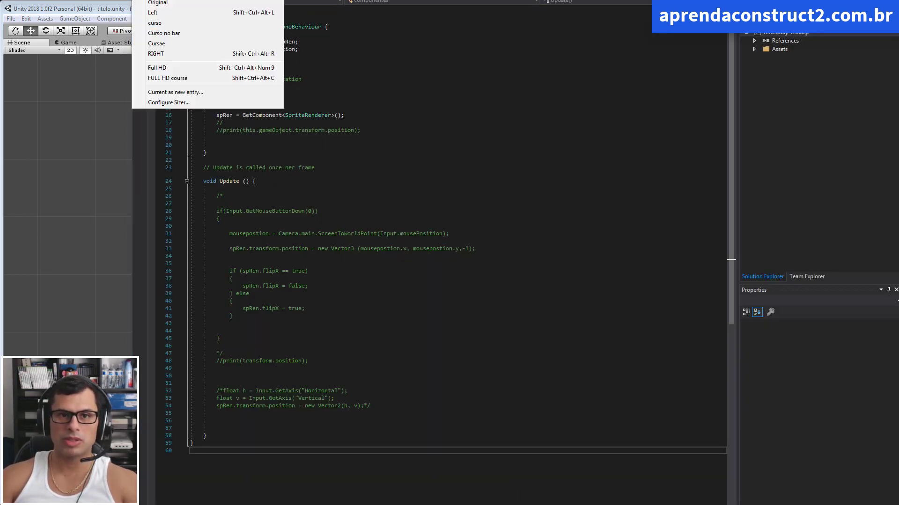
left_click(183, 79)
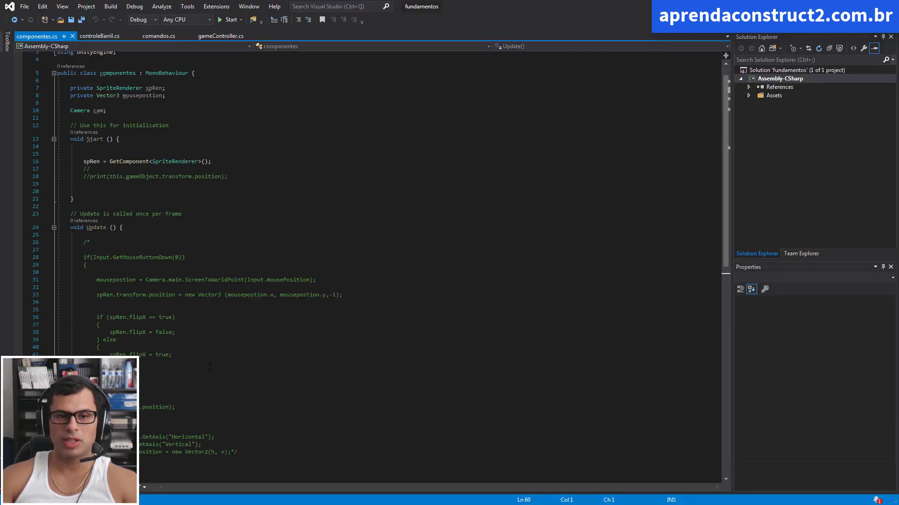
left_click_drag(210, 366, 187, 139)
left_click(141, 169)
scroll(236, 257, "down", 12)
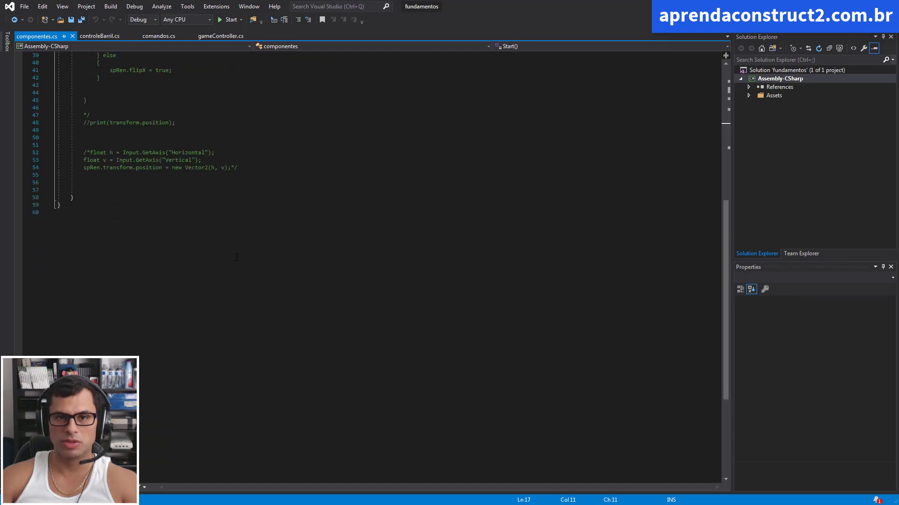
scroll(236, 257, "up", 12)
Review controleBarril.cs, highlighting the _Gamecontroller field and Start/Update blocks, then return to Unity.
left_click(94, 37)
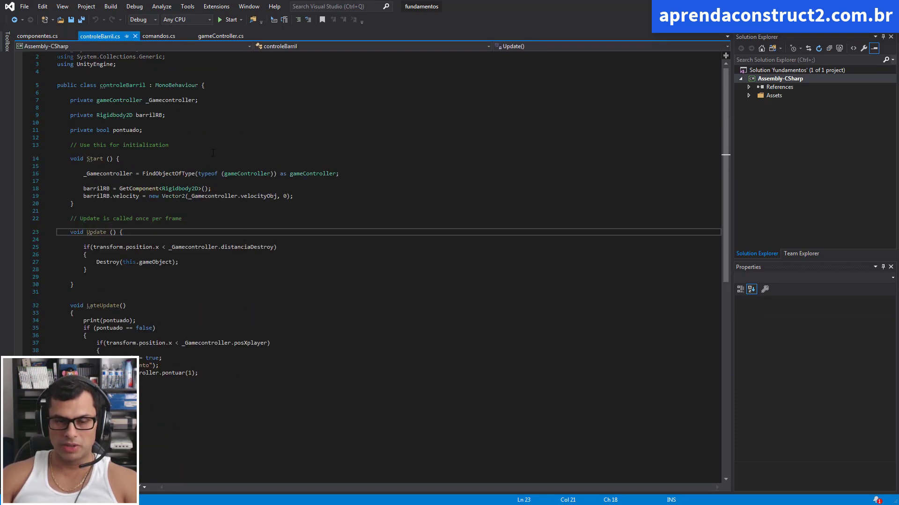
left_click(317, 104)
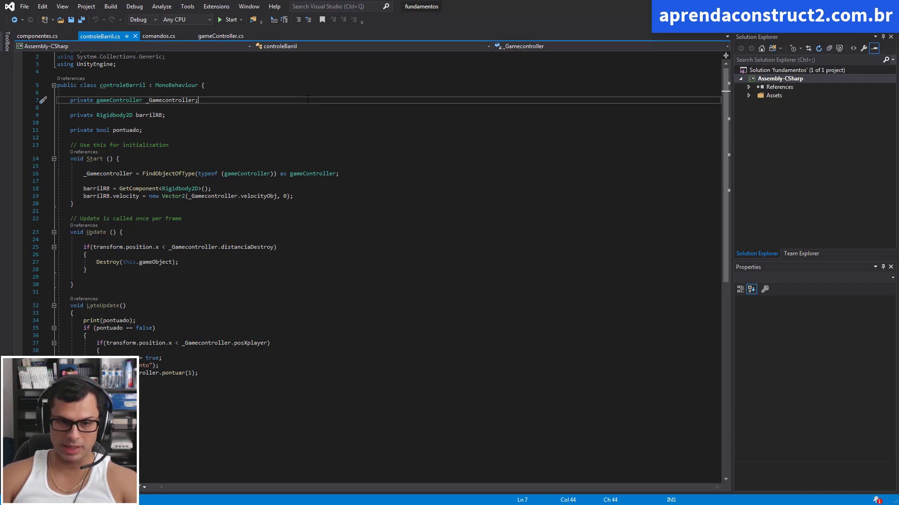
left_click_drag(304, 390, 83, 173)
left_click(187, 144)
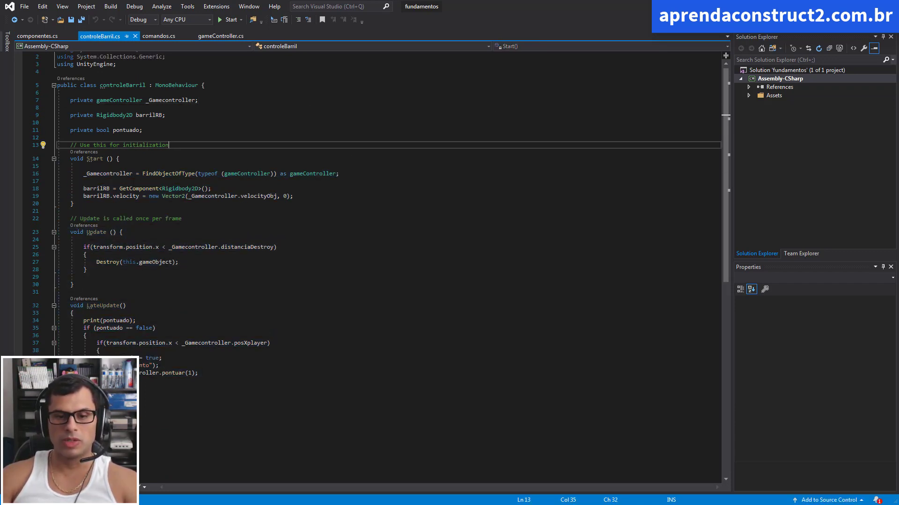
key("alt+Tab")
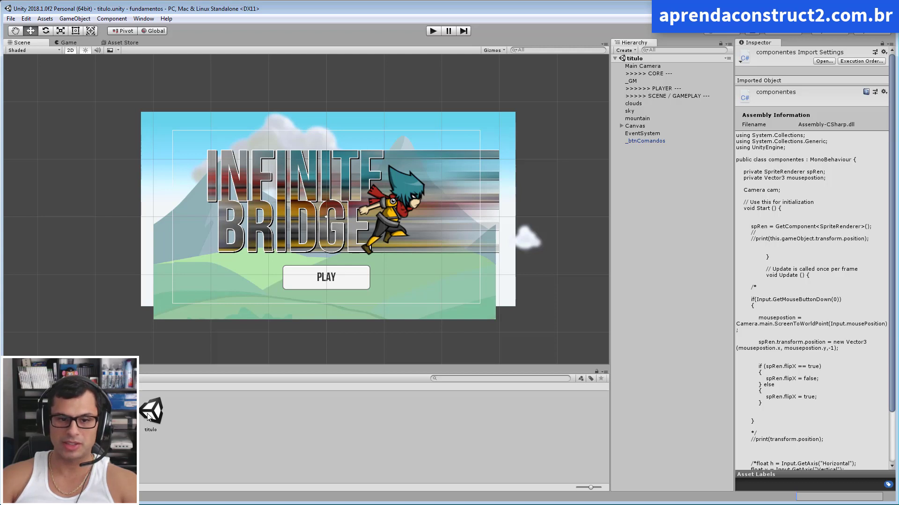
Open the gameplay scene, then the titulo scene, then gameplay again.
double_click(94, 412)
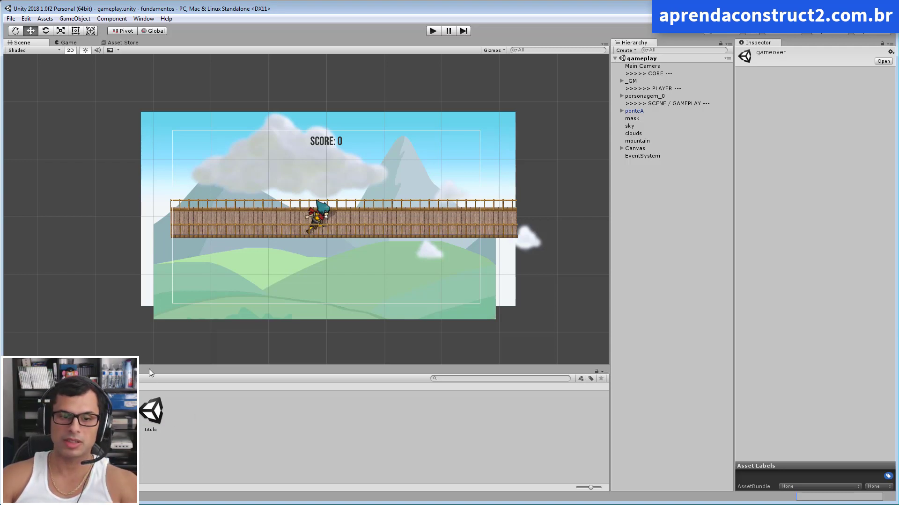
double_click(152, 410)
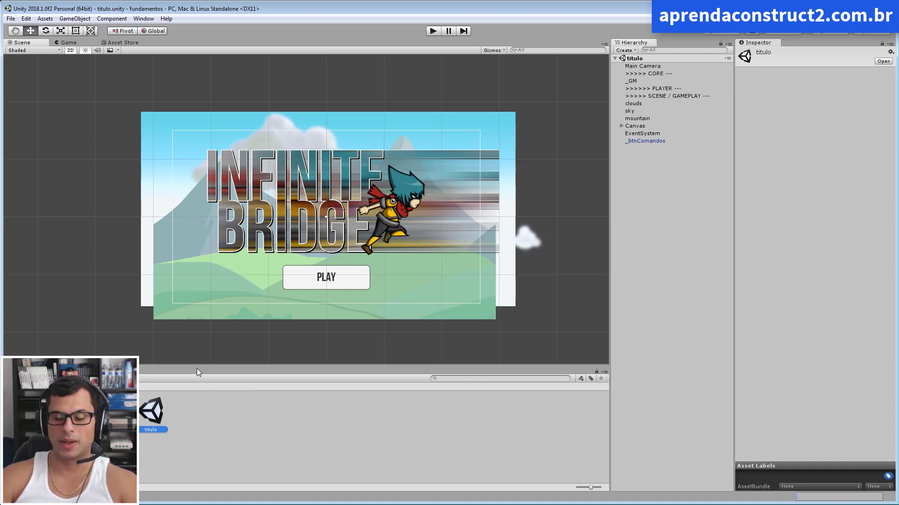
double_click(105, 412)
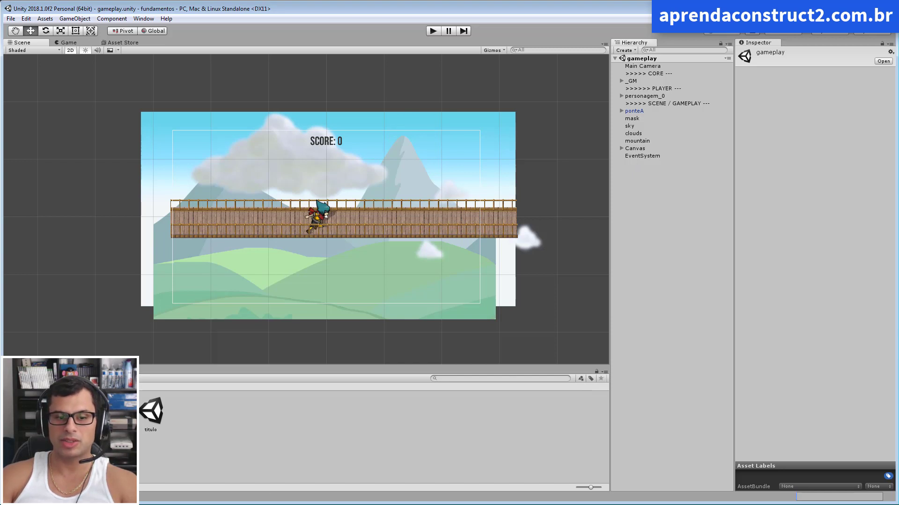
Show the Scripts folder and inspect the Canvas and personagem_0 objects.
left_click(122, 407)
left_click(428, 420)
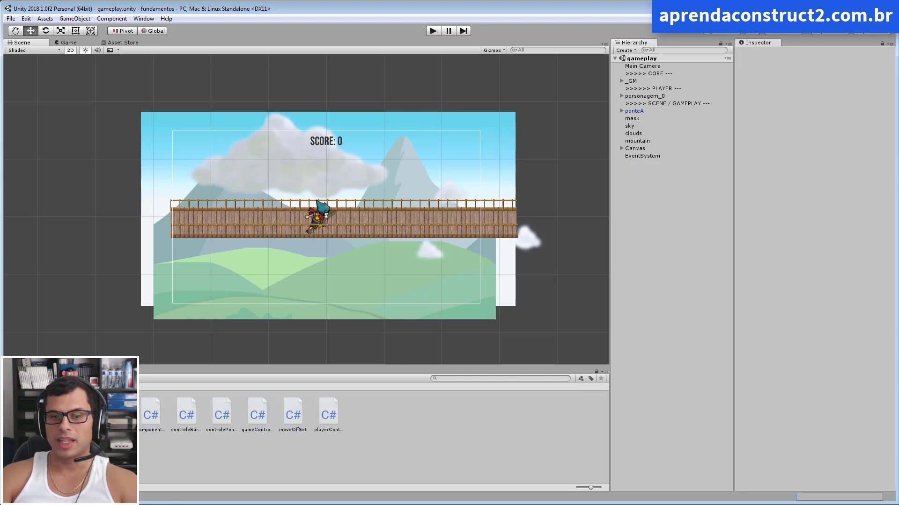
left_click(400, 226)
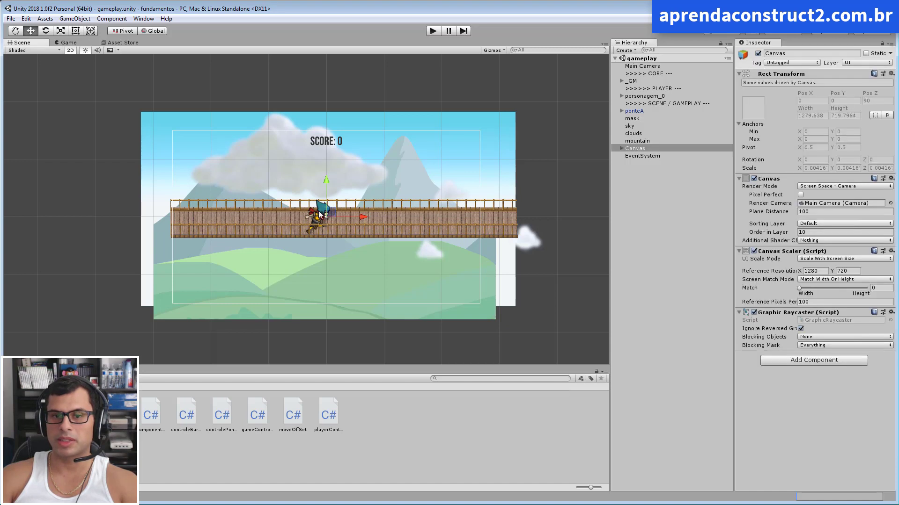
left_click(647, 96)
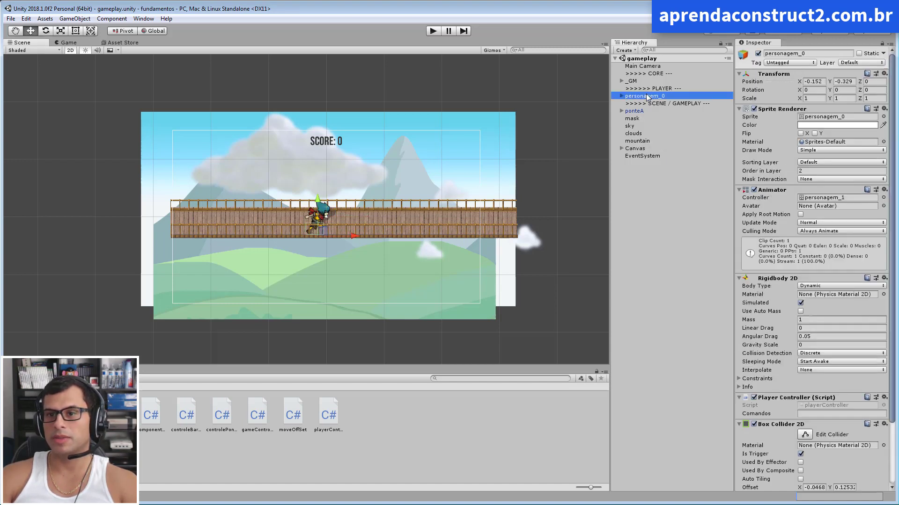
Open playerController.cs and scroll through it, pointing out the Update comment on line 34.
double_click(832, 404)
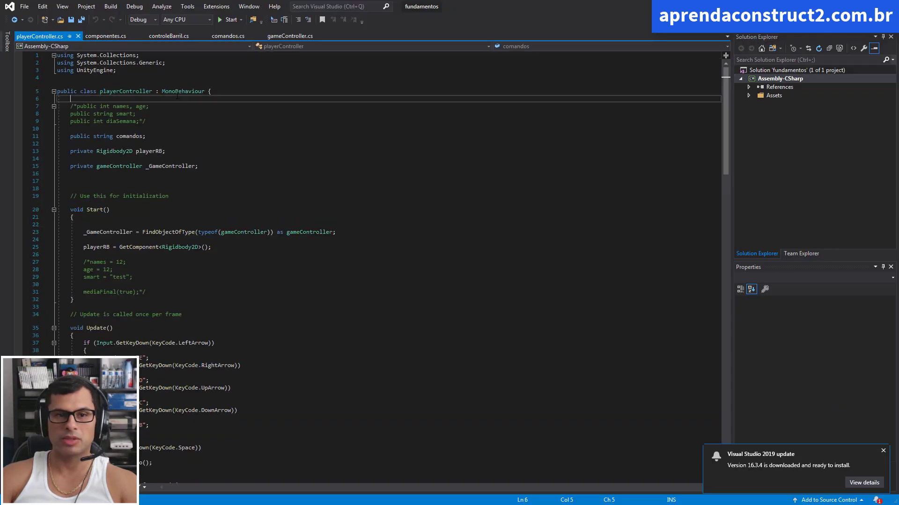
left_click_drag(139, 71, 178, 174)
scroll(234, 174, "down", 10)
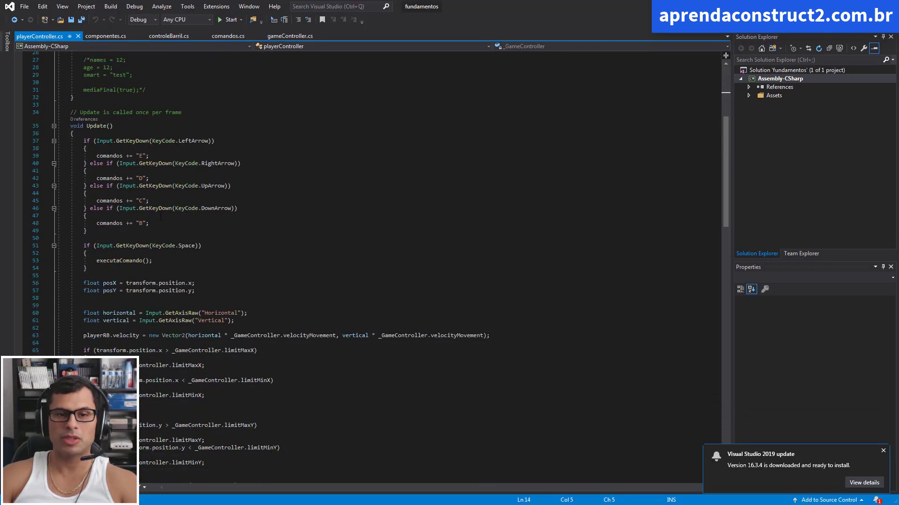
scroll(234, 174, "down", 9)
scroll(211, 225, "down", 20)
scroll(184, 277, "up", 20)
scroll(183, 276, "up", 20)
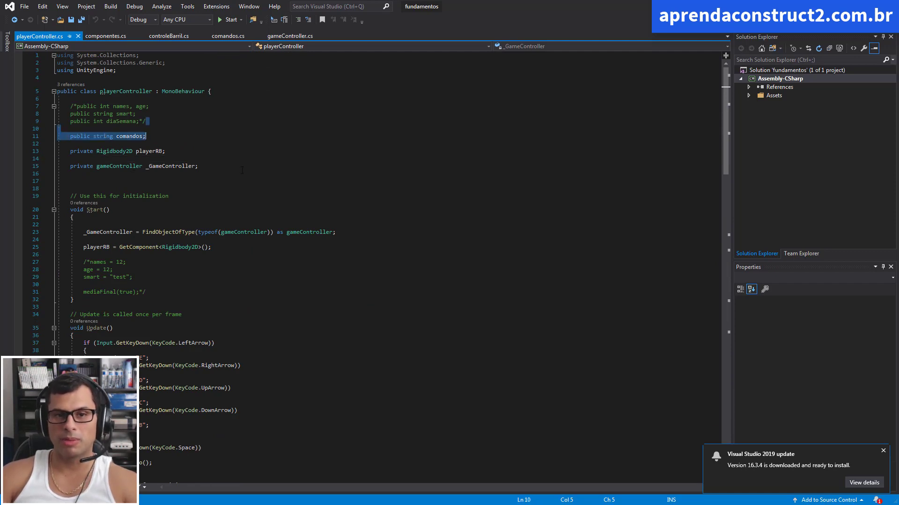
left_click_drag(70, 135, 214, 344)
left_click(211, 315)
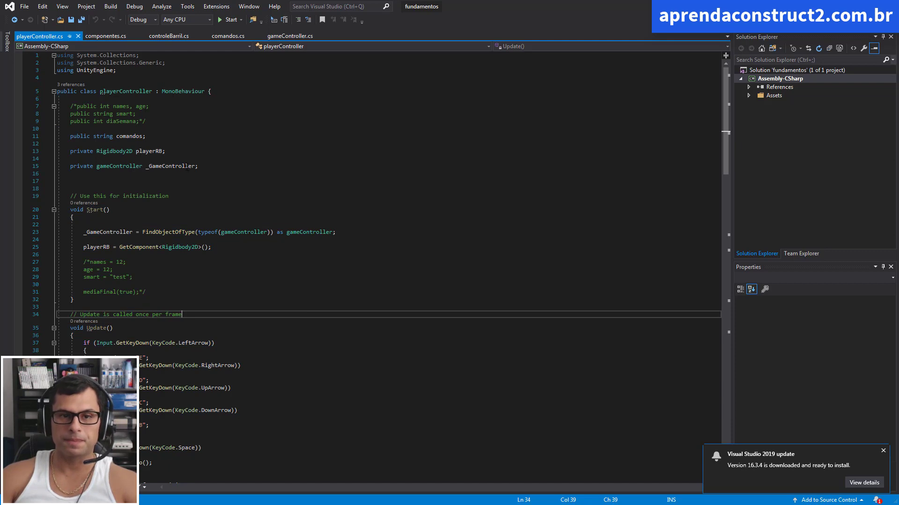
Highlight the _GameController declaration on line 15 and the FindObjectOfType line.
left_click_drag(194, 166, 107, 168)
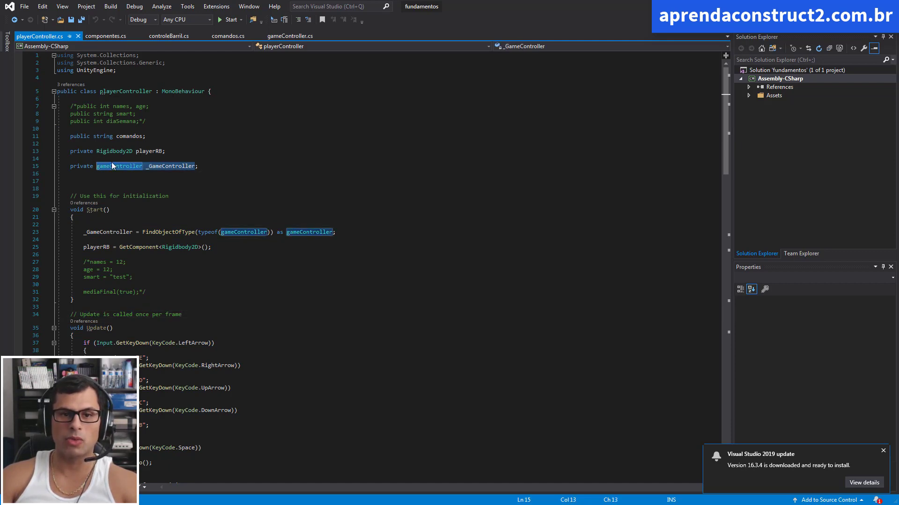
left_click(195, 166)
left_click_drag(195, 166, 112, 167)
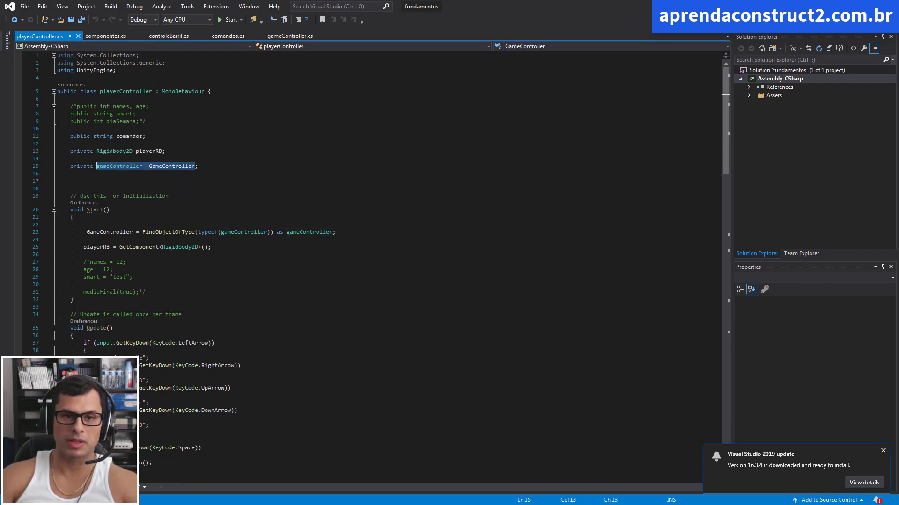
left_click_drag(337, 232, 144, 239)
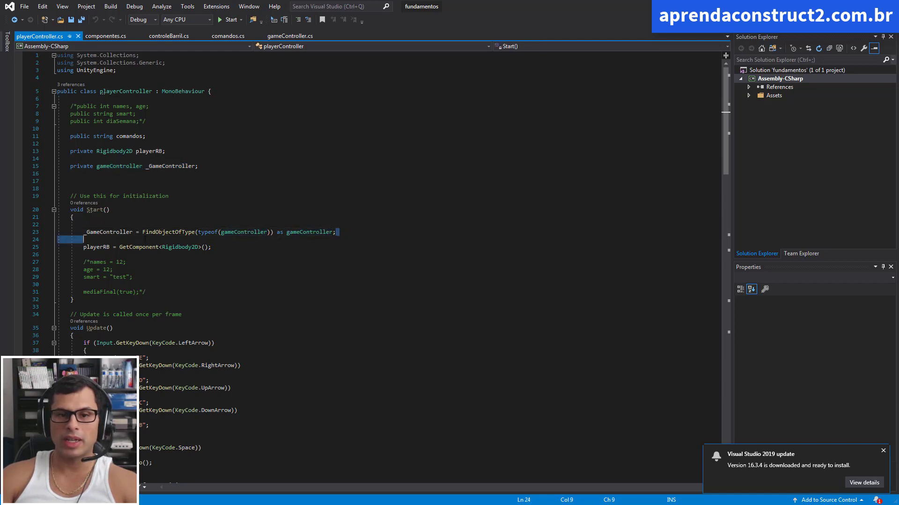
left_click(84, 239)
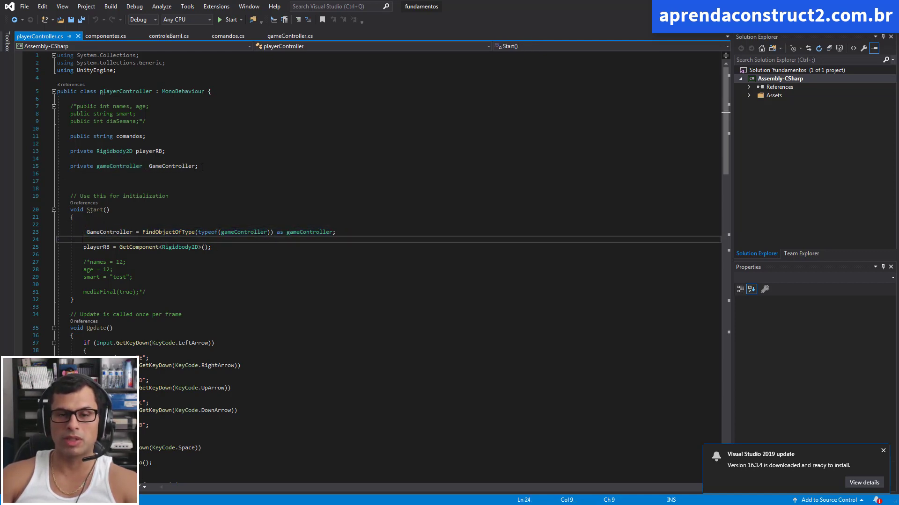
scroll(200, 248, "down", 1)
Check the _GM object's Game Controller values in Unity, then return to playerController.cs.
key("alt+Tab")
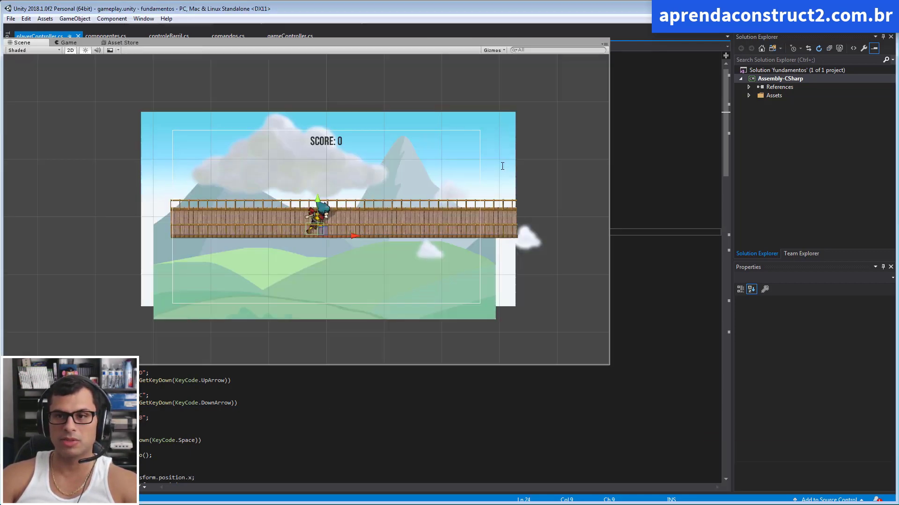
left_click(683, 81)
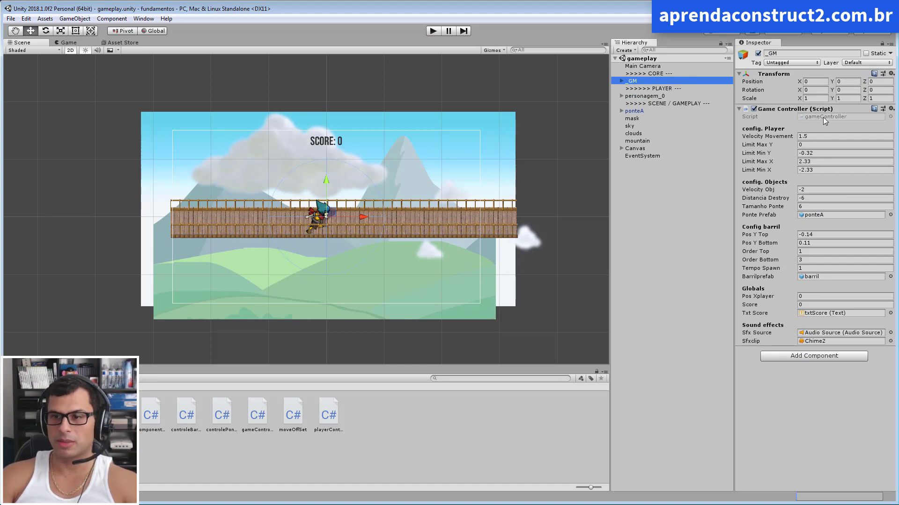
key("alt+Tab")
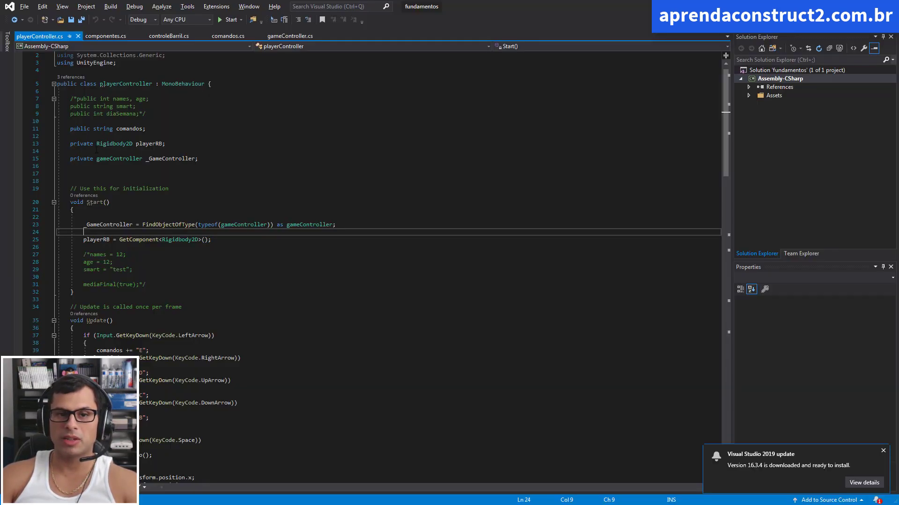
Highlight the _GameController field on line 15, then switch back to Unity.
left_click_drag(69, 158, 198, 158)
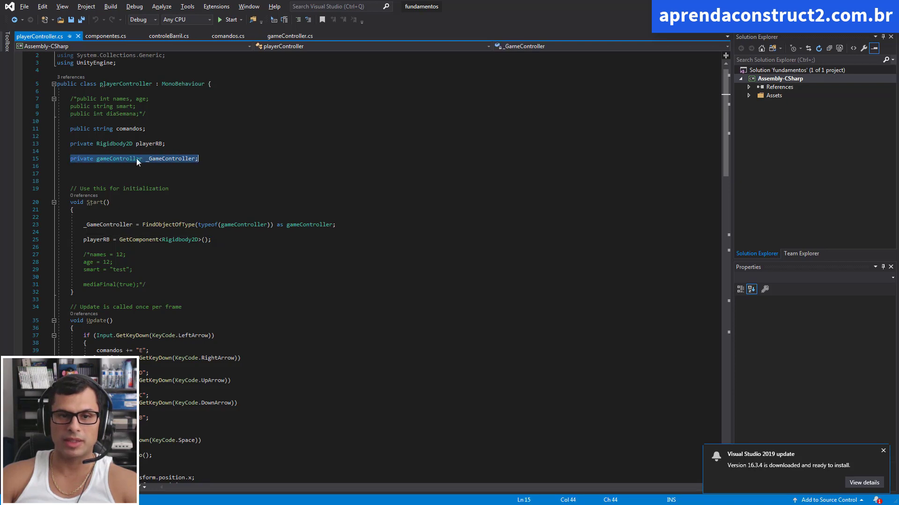
key("Up")
key("alt+Tab")
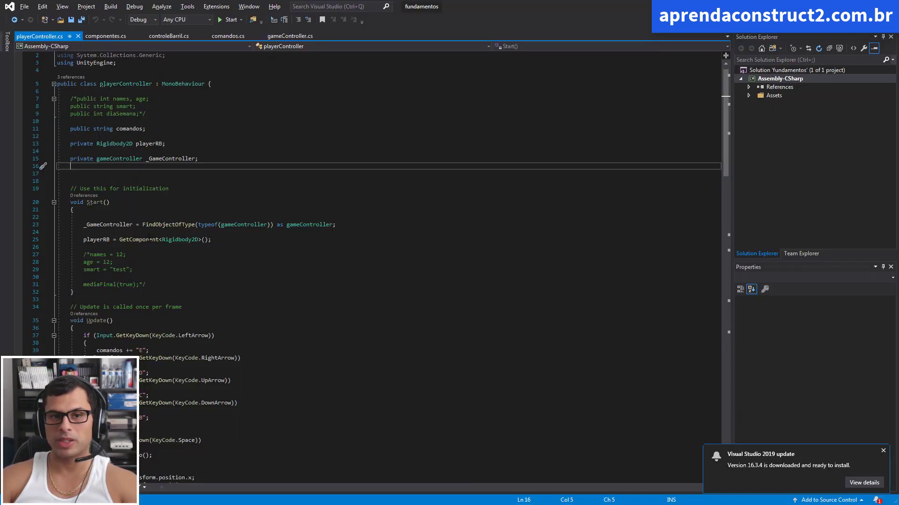
Review gameController.cs's public fields, including limitMaxY, velocityObj and tamanhoPonte.
left_click(290, 36)
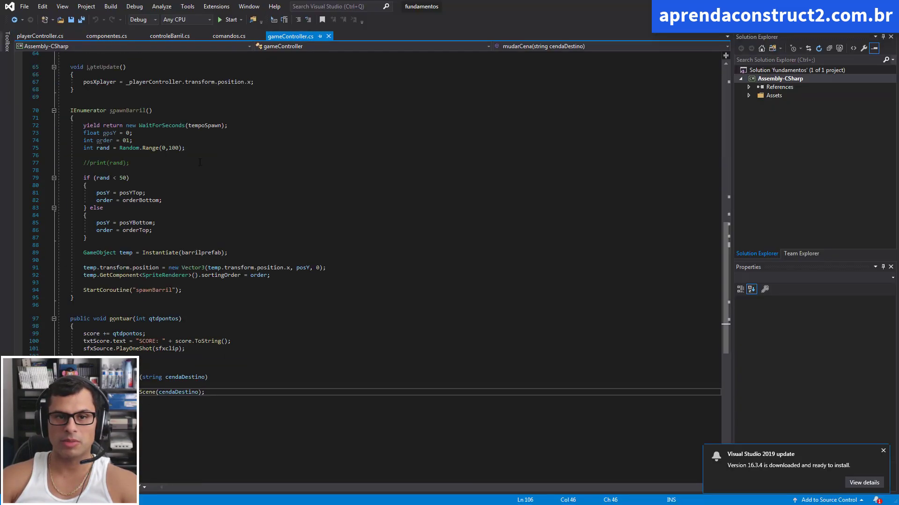
left_click(232, 205)
scroll(230, 199, "up", 20)
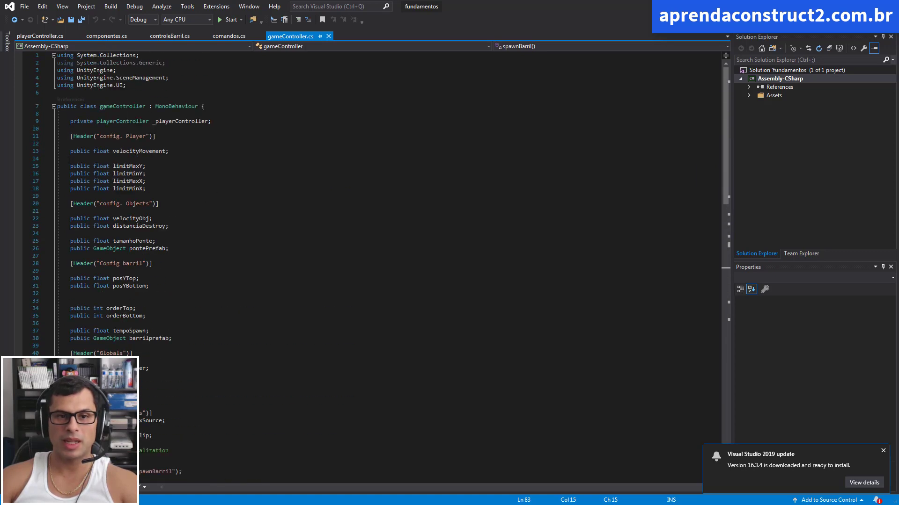
left_click_drag(70, 167, 121, 166)
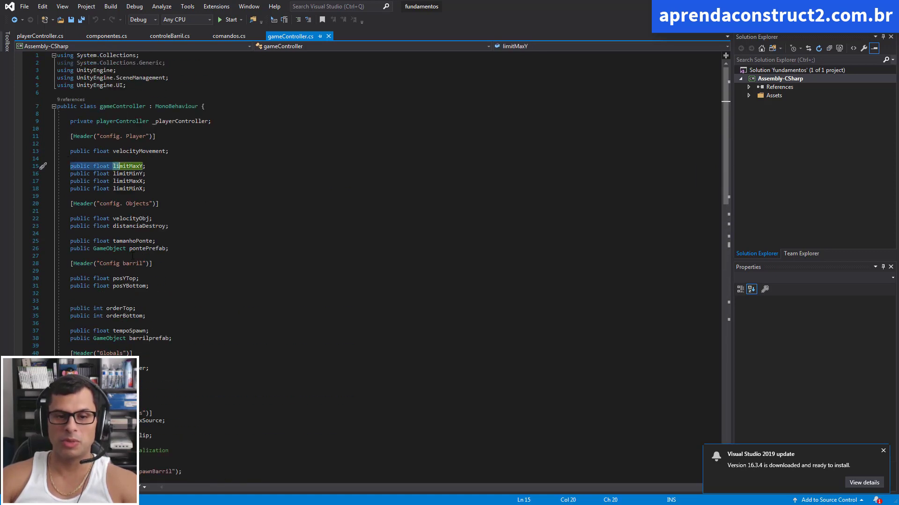
left_click(154, 219)
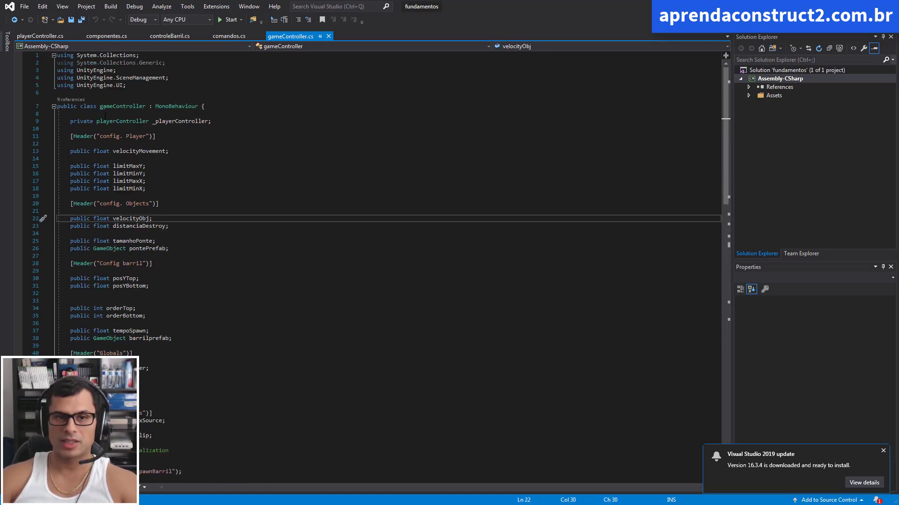
left_click_drag(104, 116, 150, 288)
left_click(213, 241)
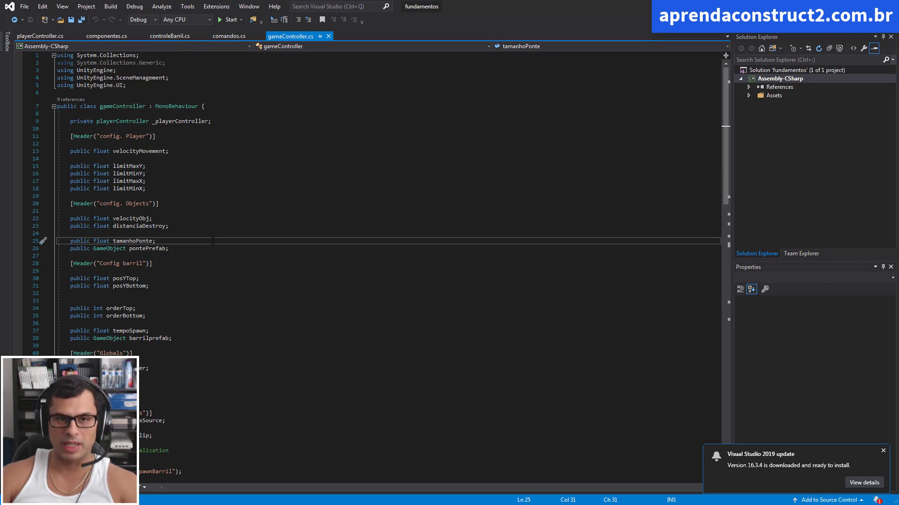
Highlight the three using statements at the top of componentes.cs.
left_click(106, 36)
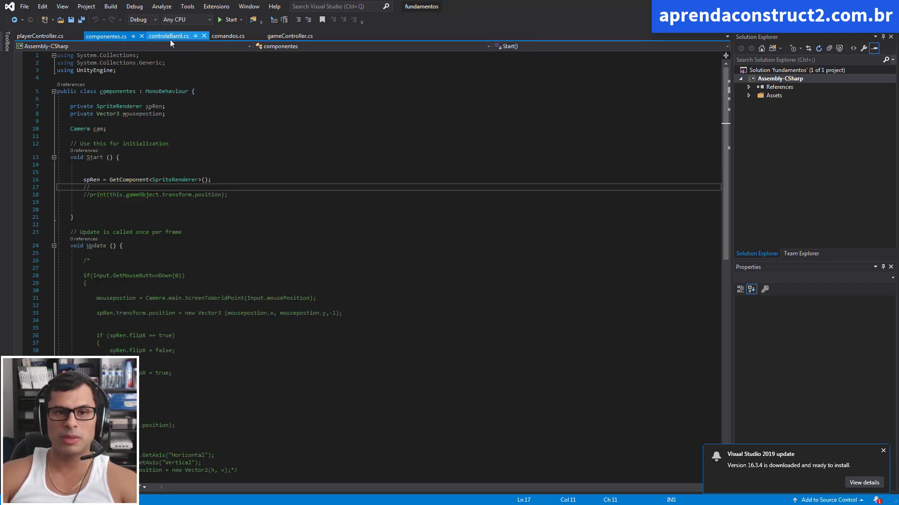
left_click(116, 56)
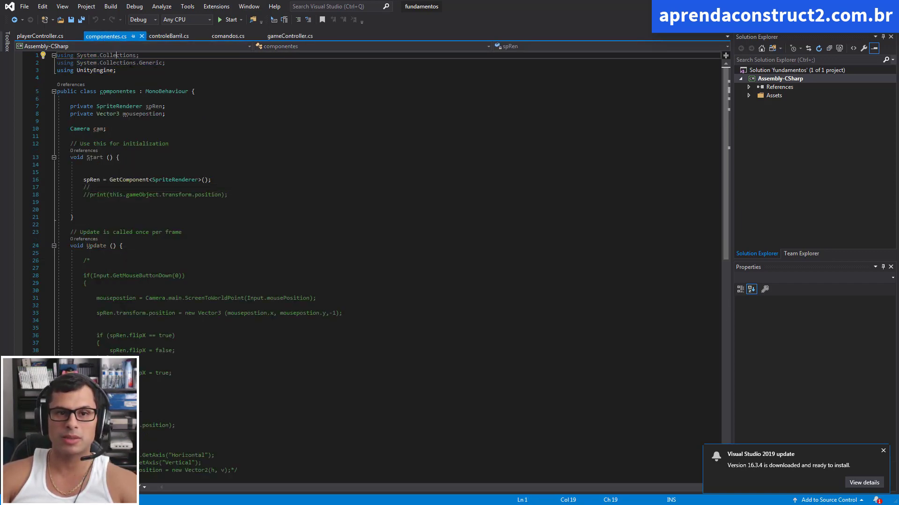
left_click_drag(117, 70, 60, 55)
left_click(151, 73)
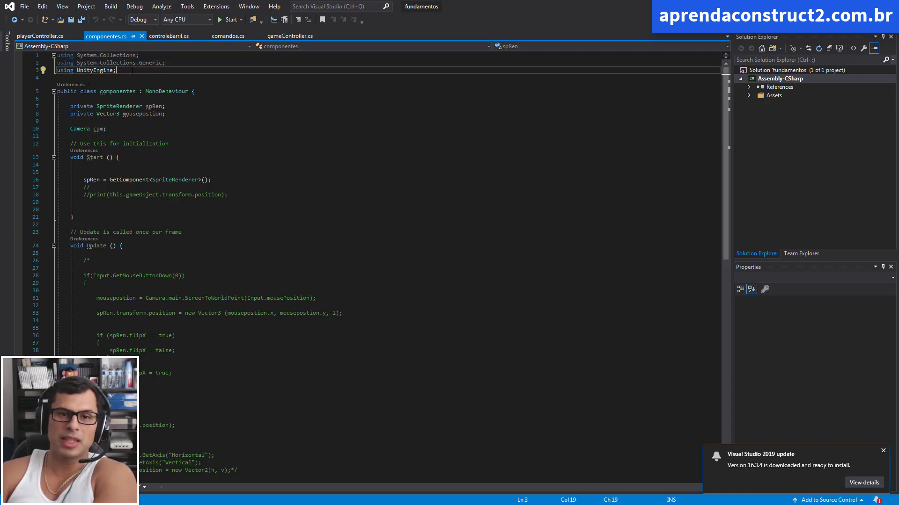
Point out the SceneManagement using line in gameController.cs and dismiss the update notice.
mouse_move(140, 66)
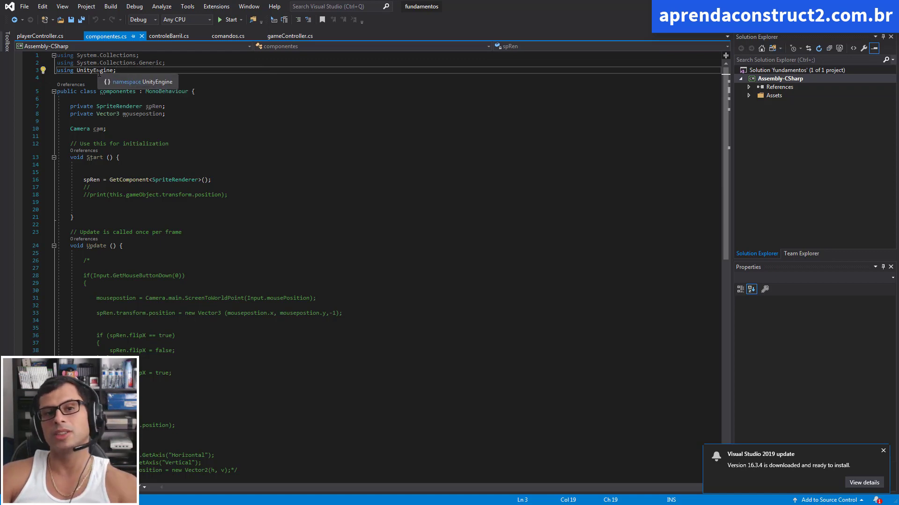
left_click(278, 37)
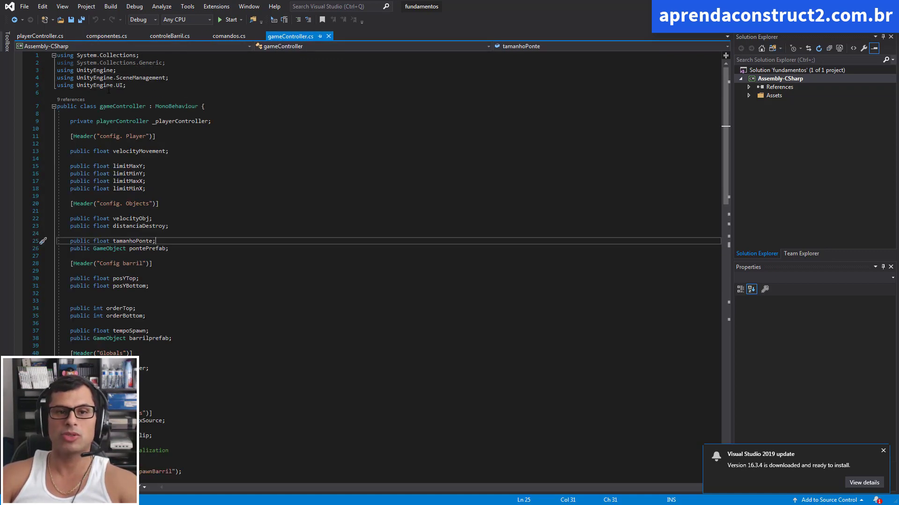
double_click(140, 78)
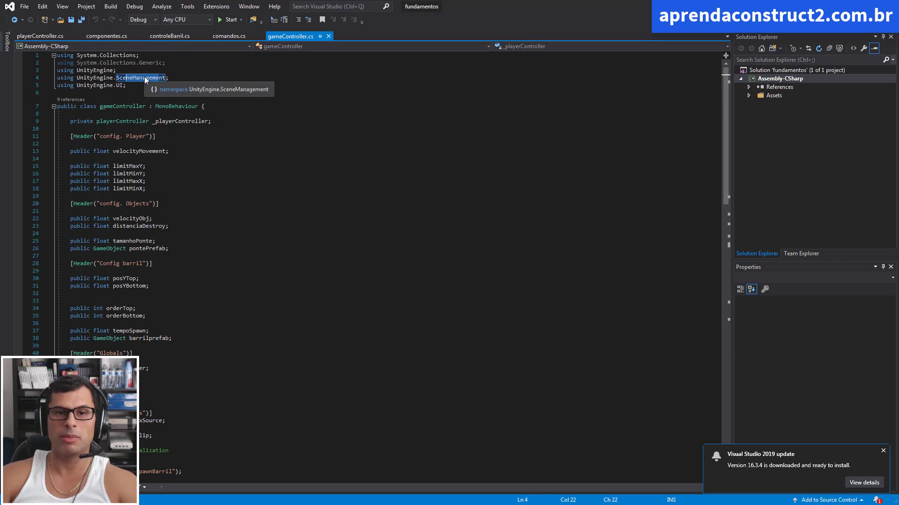
left_click(136, 92)
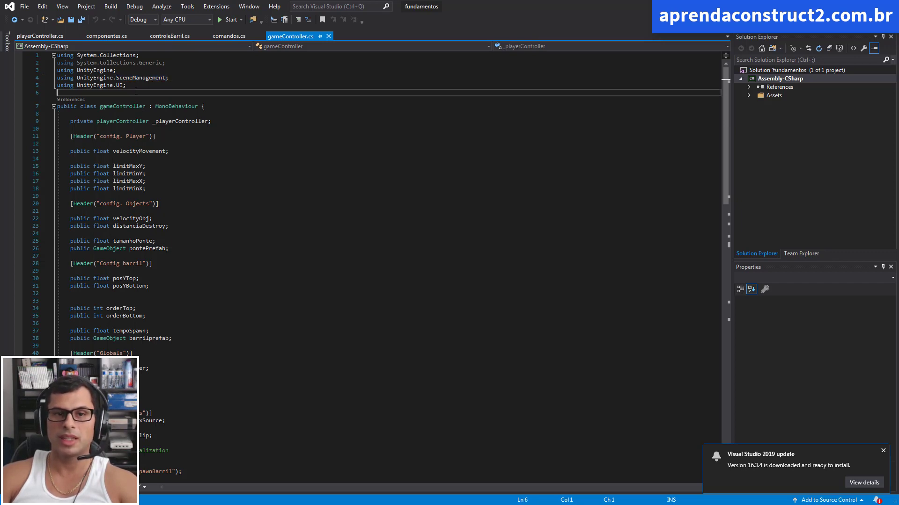
left_click(151, 86)
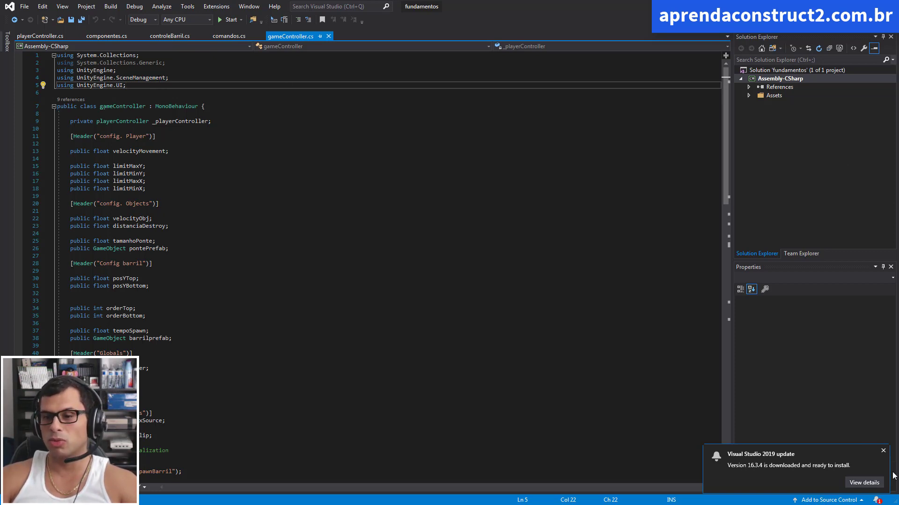
left_click(883, 452)
Return to Unity, deselect _GM, and zoom the Scene view on the bridge.
key("alt+Tab")
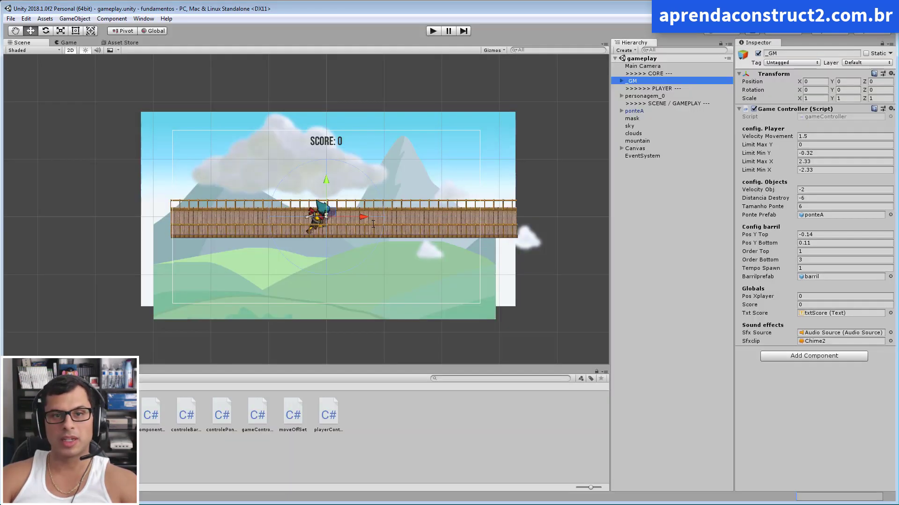
left_click(559, 172)
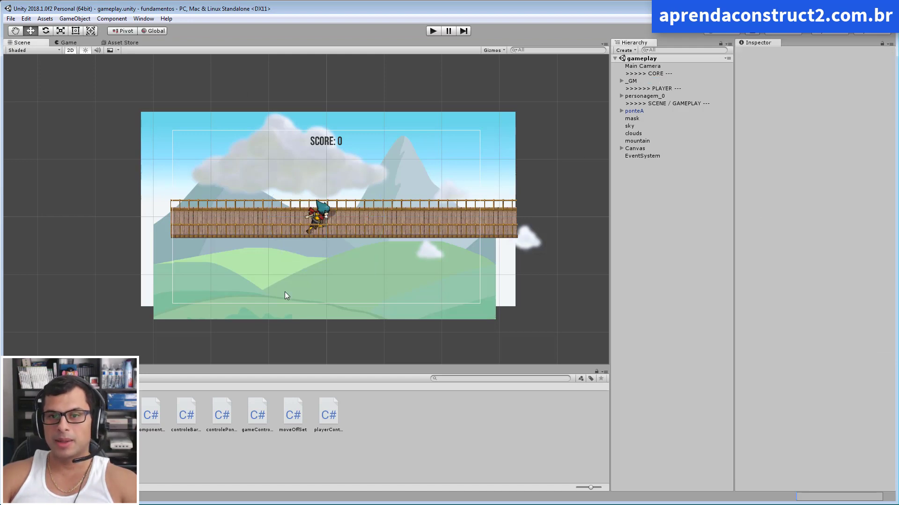
scroll(304, 190, "up", 3)
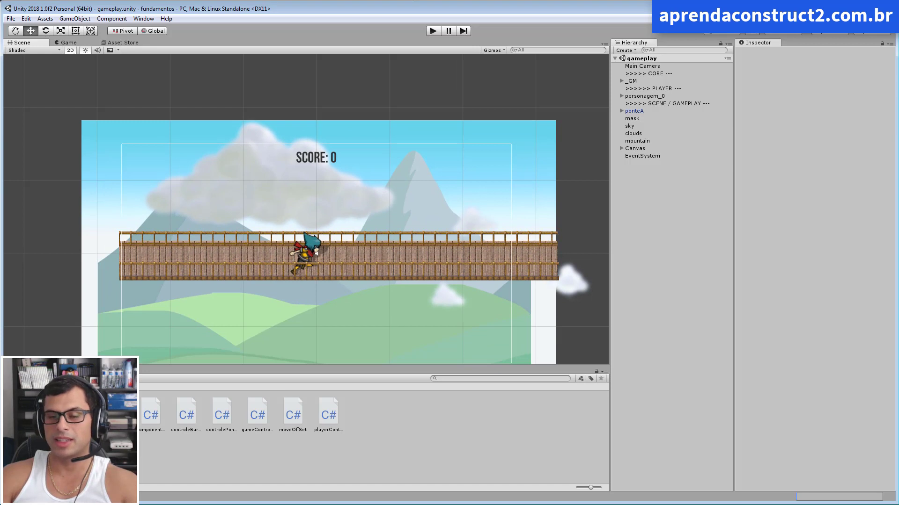
scroll(318, 211, "down", 2)
scroll(319, 211, "up", 1)
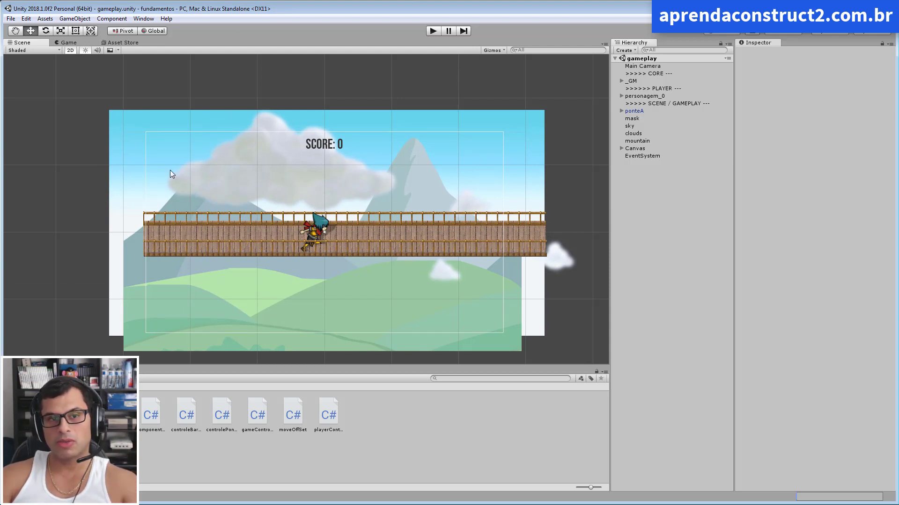
Try File > Build & Run, then cancel the output folder prompt.
left_click(10, 20)
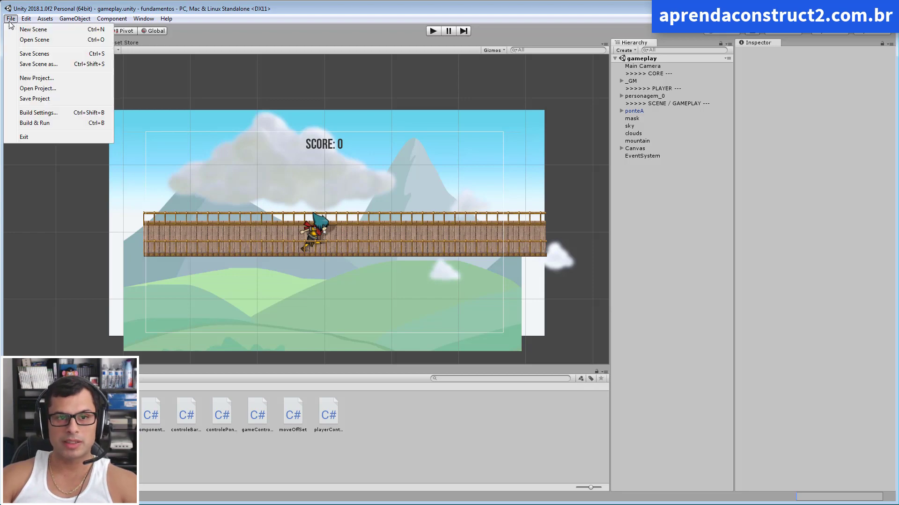
left_click(46, 123)
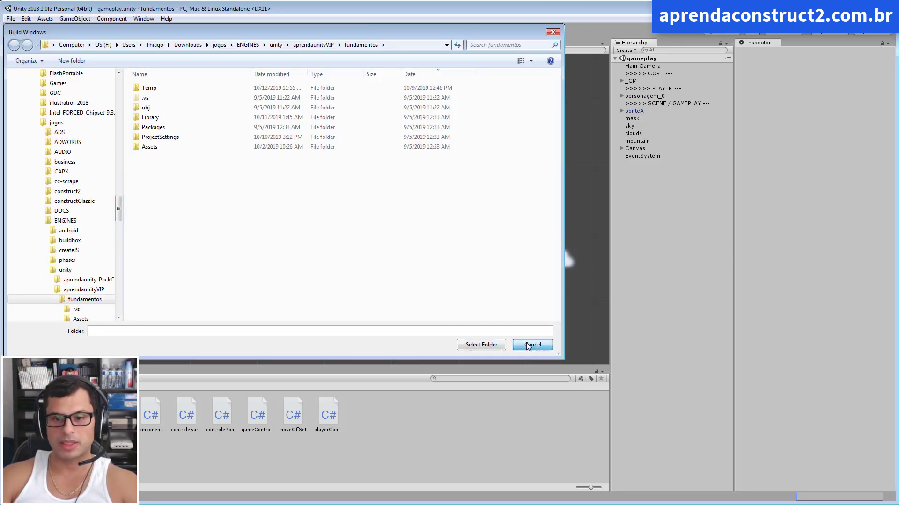
left_click(528, 346)
Select WebGL as the platform in Build Settings, then close the window.
left_click(11, 18)
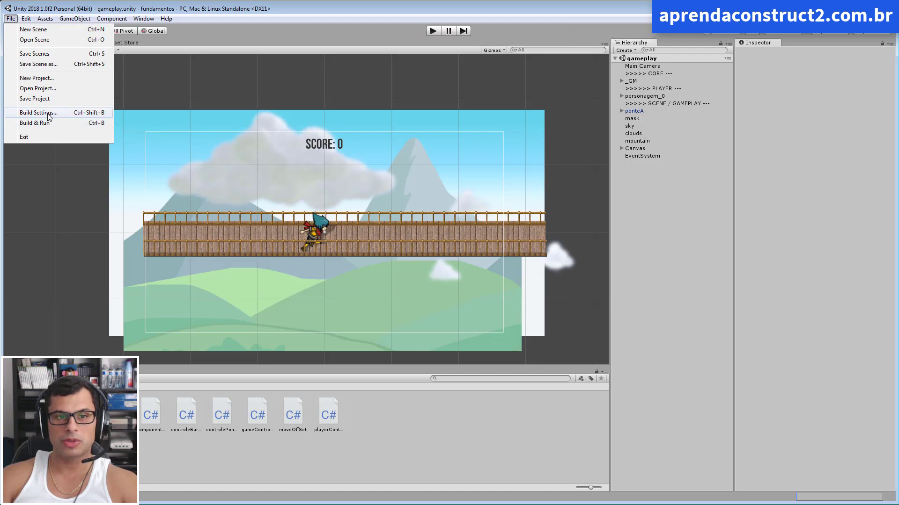
left_click(48, 116)
left_click_drag(408, 78, 283, 85)
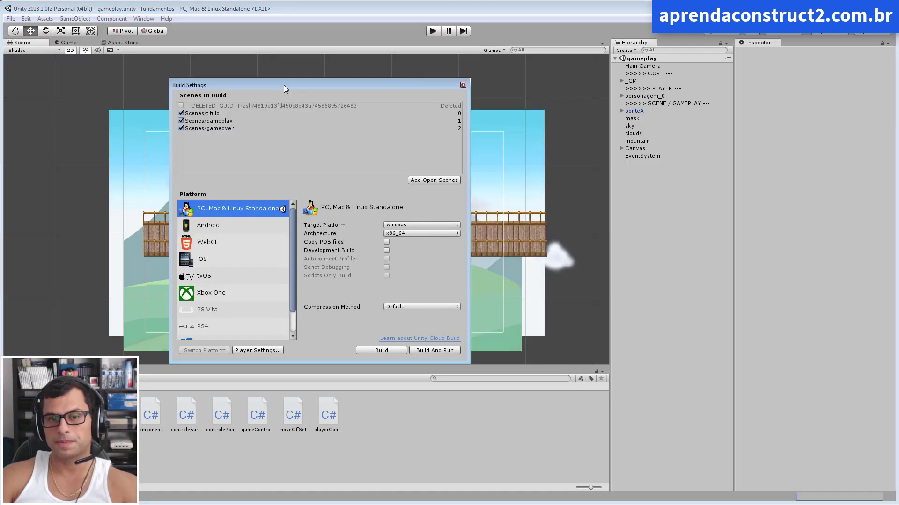
left_click(217, 240)
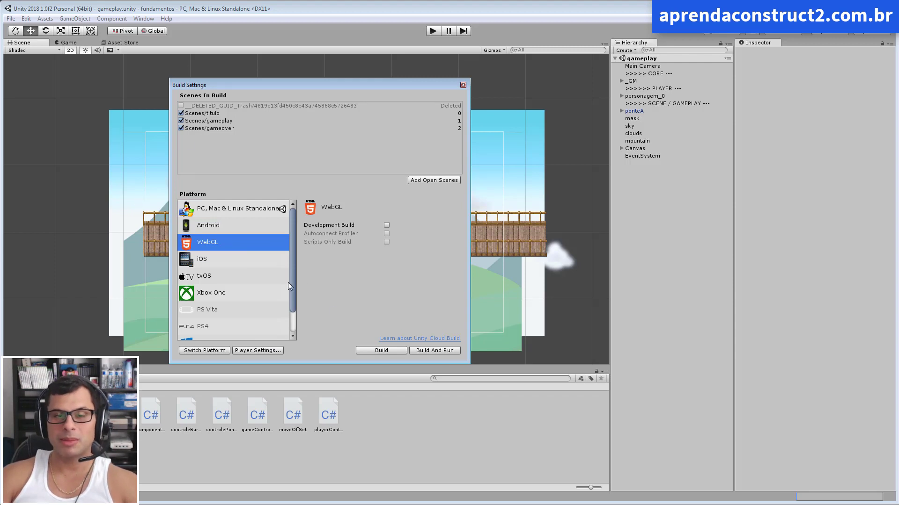
scroll(215, 270, "down", 2)
scroll(215, 269, "up", 2)
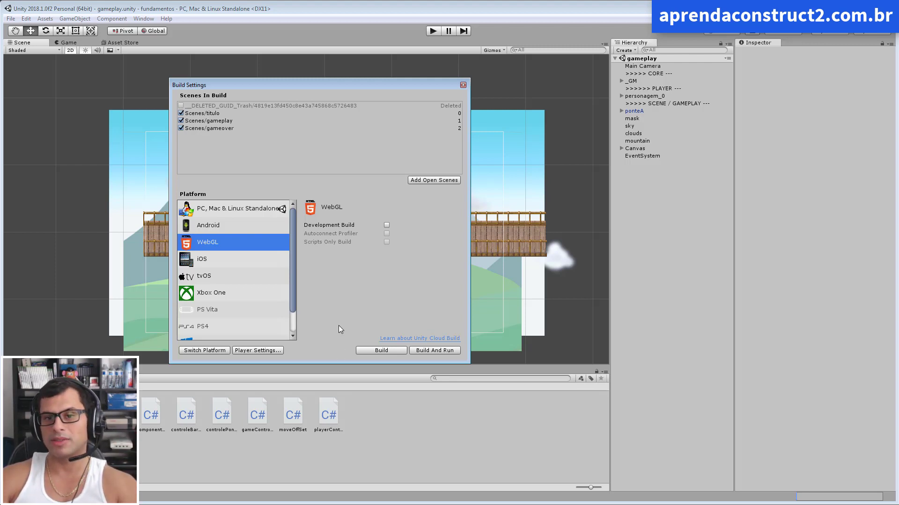
left_click(463, 85)
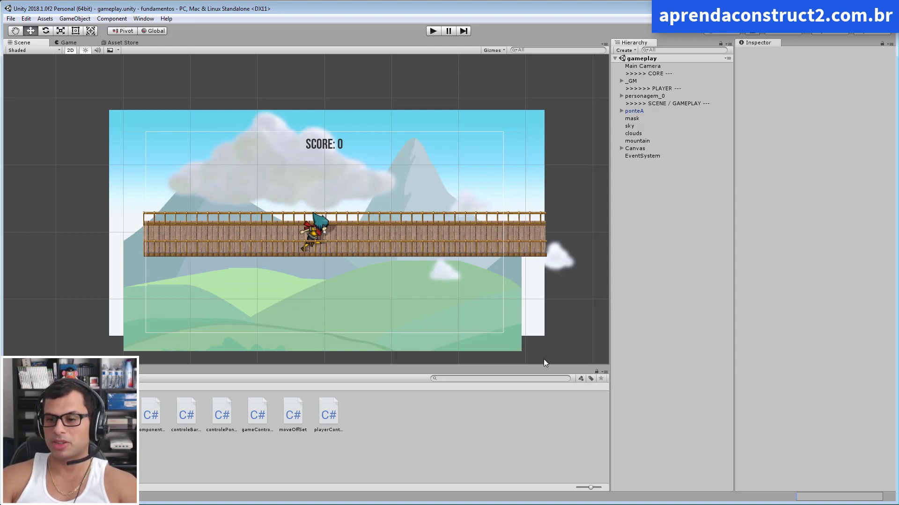
Search Google for 'google play store' and open the Google Play result.
scroll(526, 307, "down", 1)
scroll(519, 303, "up", 1)
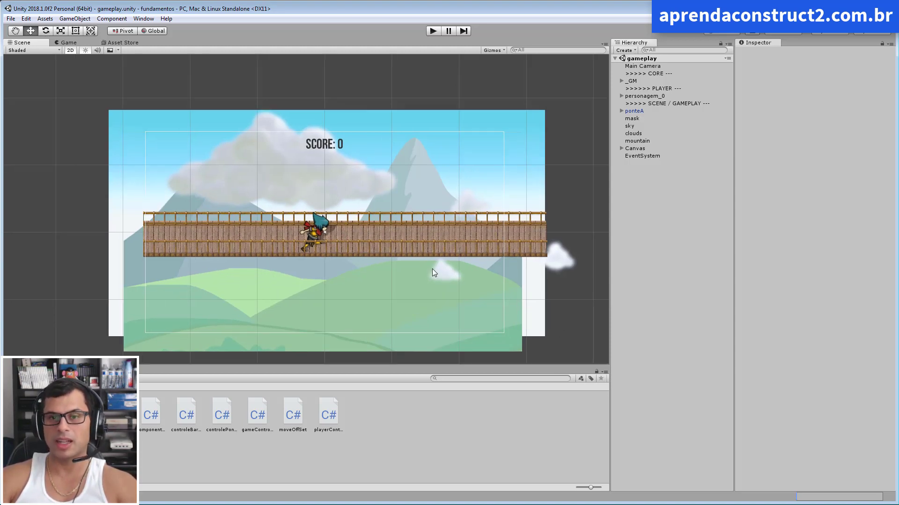
scroll(432, 267, "up", 1)
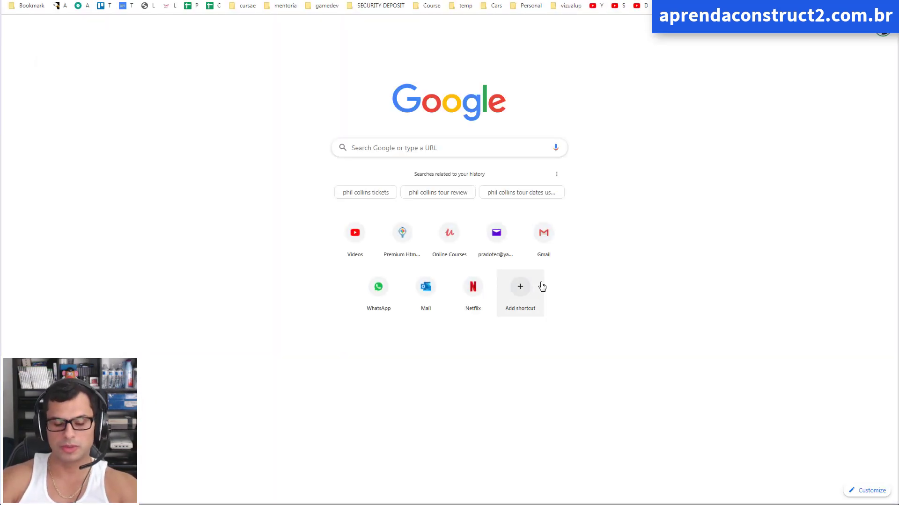
type("google pla")
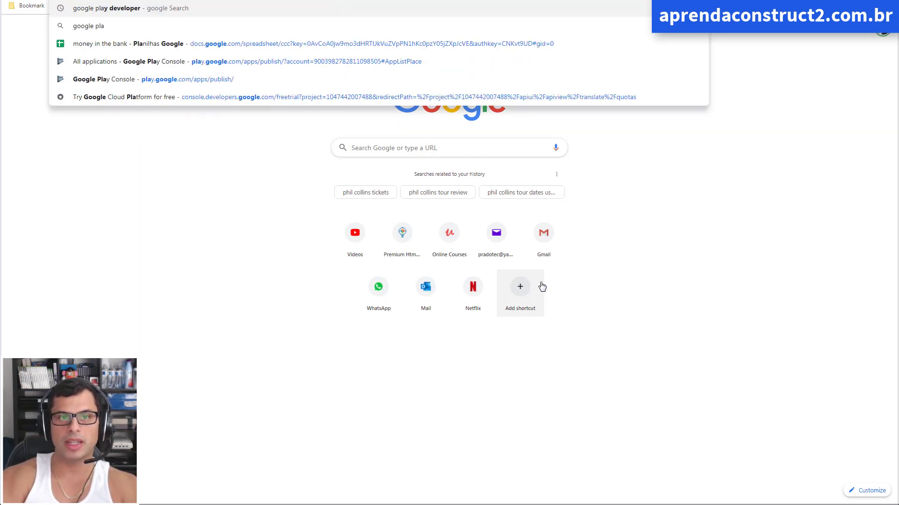
type("y store")
key("Return")
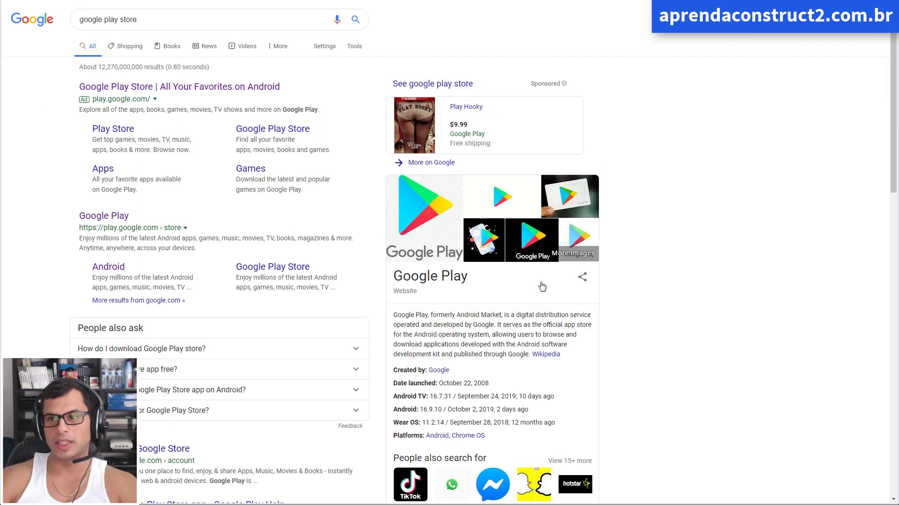
left_click(116, 215)
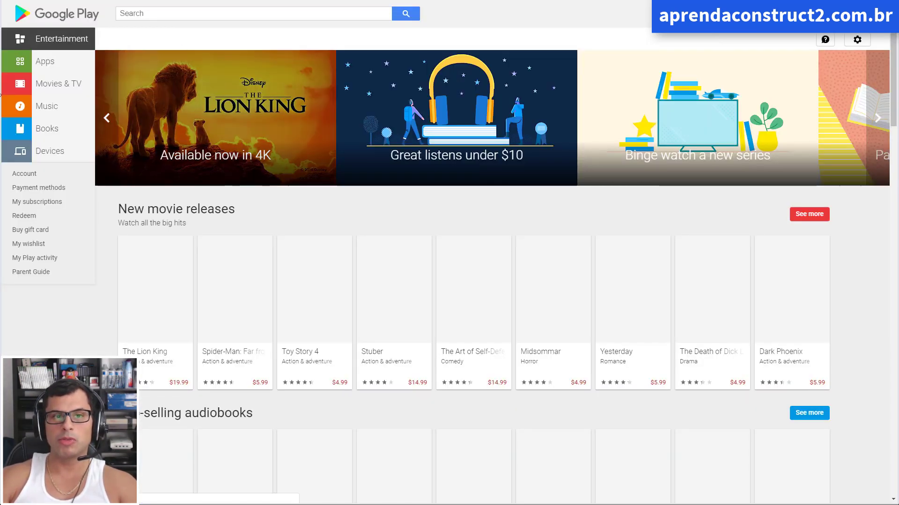
In Google Play Apps, go to Games top charts and open the full Top Free Games list.
left_click(53, 64)
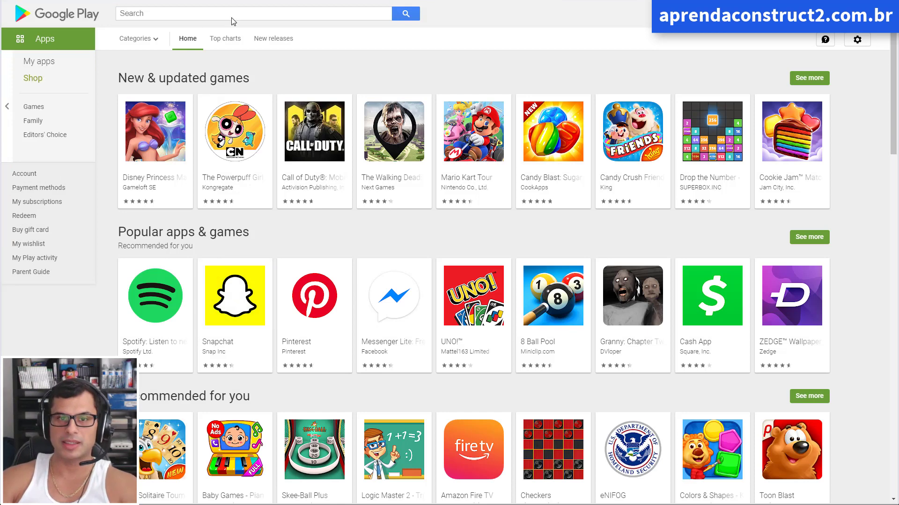
left_click(232, 41)
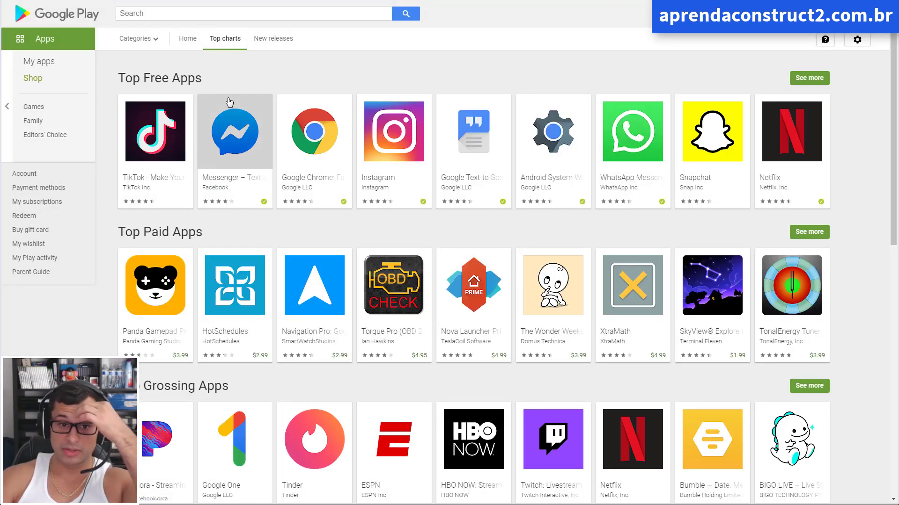
left_click(139, 41)
left_click(226, 60)
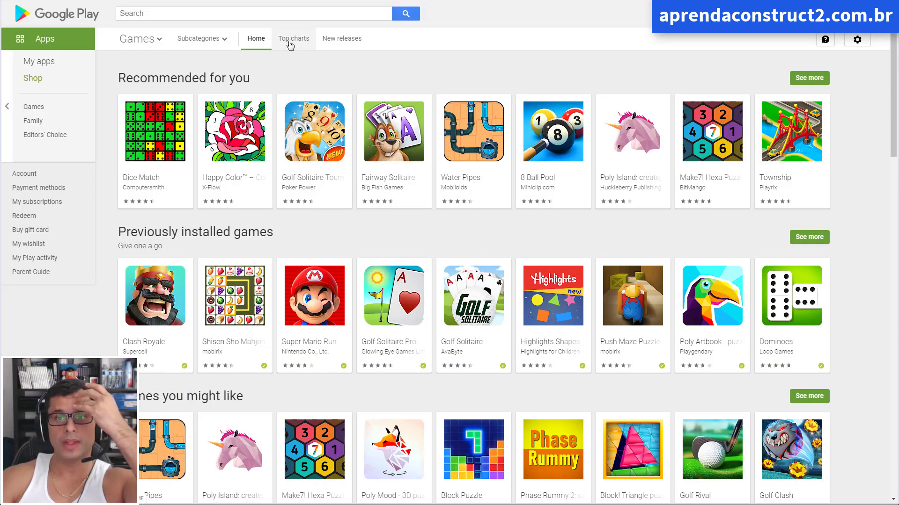
left_click(288, 39)
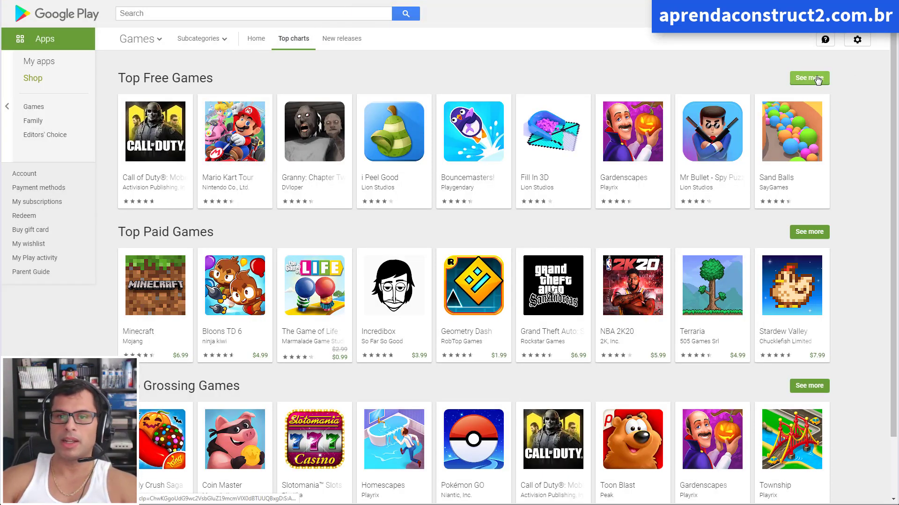
left_click(817, 79)
Scroll through the Top Free Games chart, then return to the Unity editor.
scroll(886, 306, "down", 1)
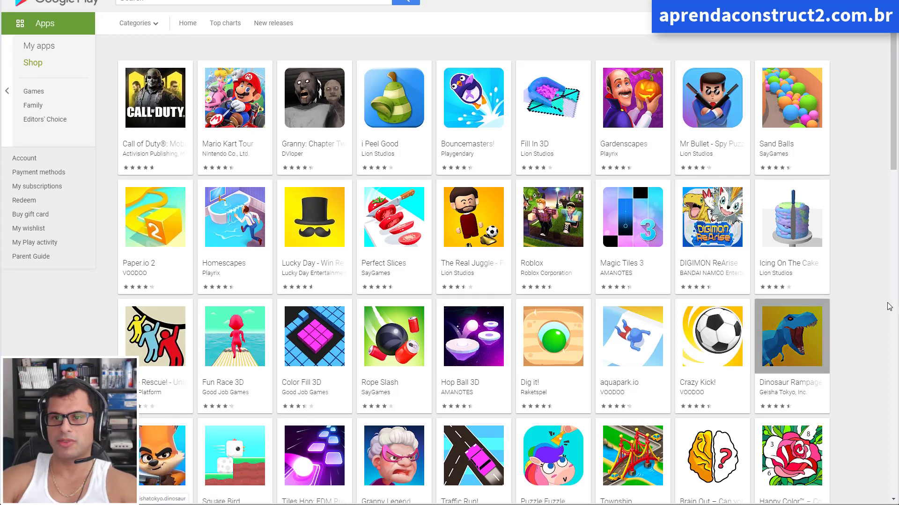
scroll(886, 261, "up", 1)
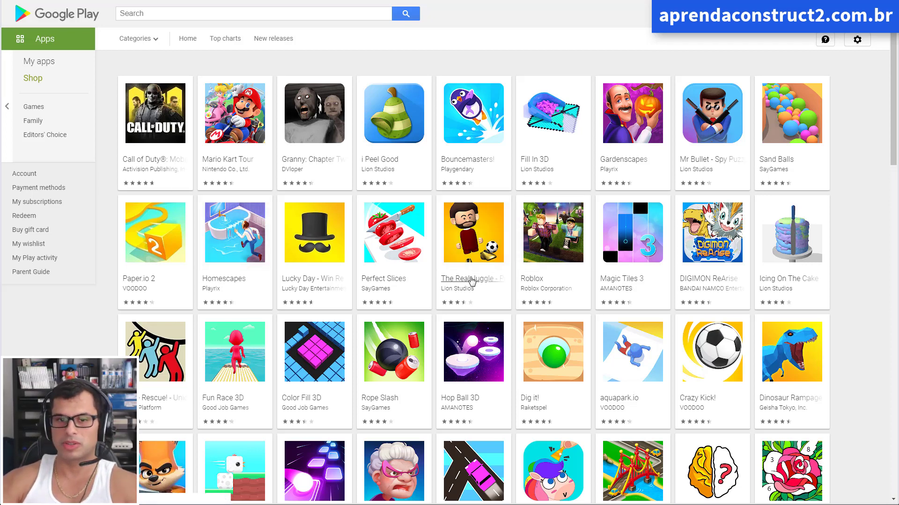
scroll(478, 311, "down", 5)
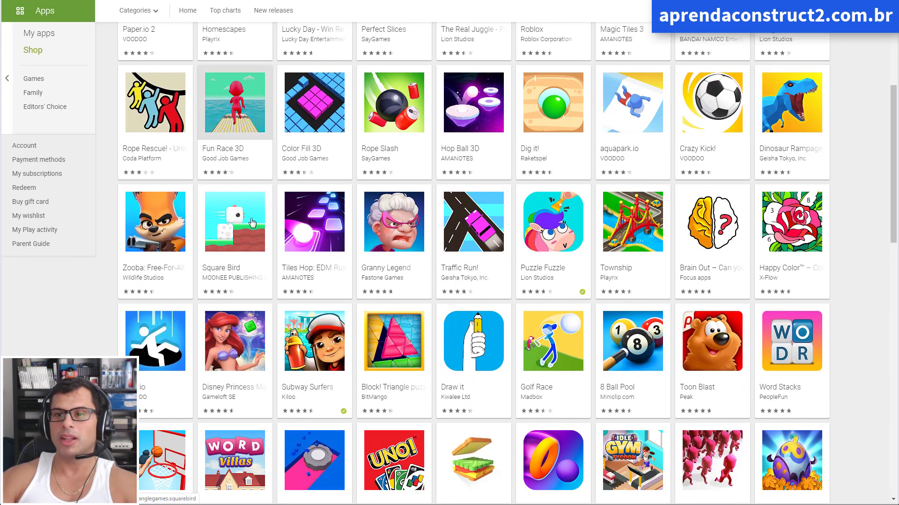
scroll(512, 327, "down", 2)
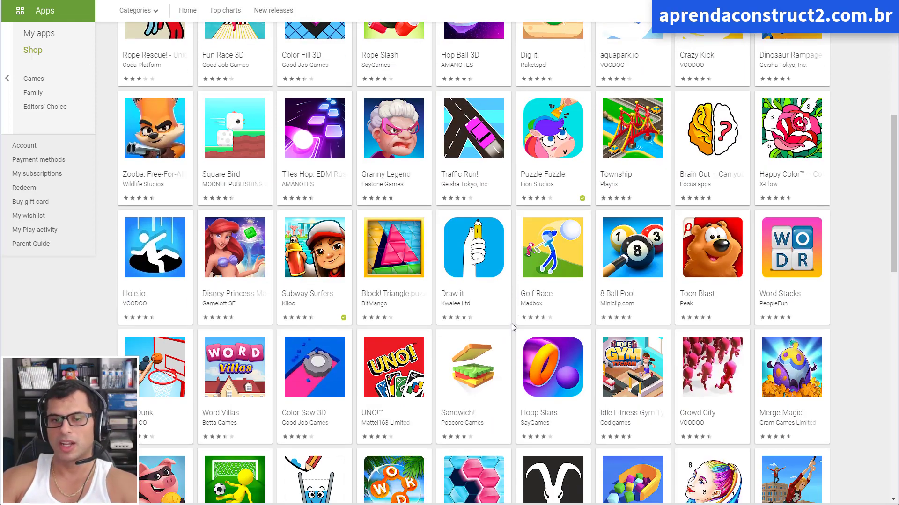
scroll(511, 327, "down", 3)
scroll(514, 326, "down", 1)
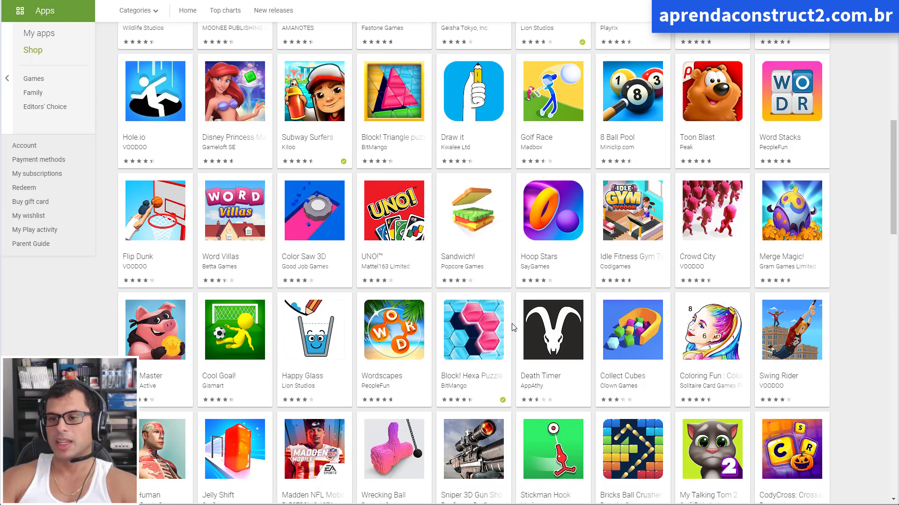
scroll(532, 319, "down", 3)
scroll(535, 310, "down", 2)
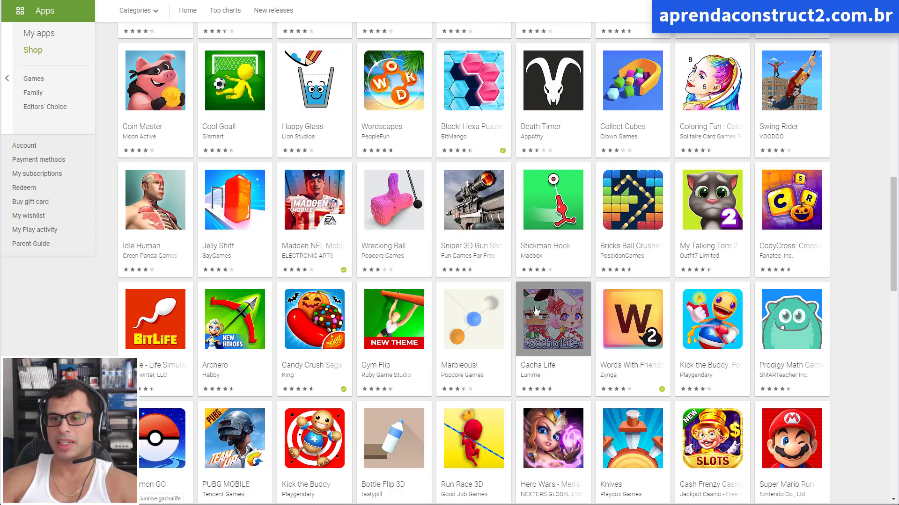
scroll(536, 310, "down", 3)
scroll(514, 244, "down", 3)
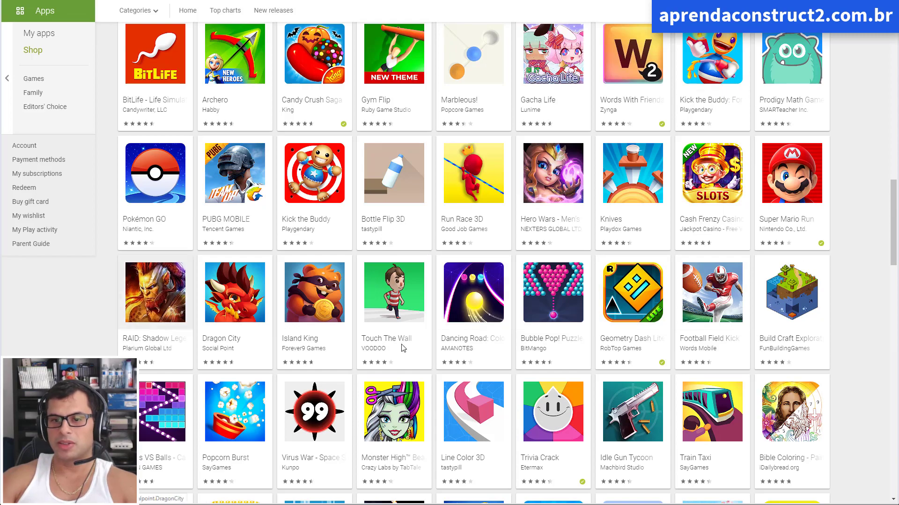
scroll(418, 256, "down", 3)
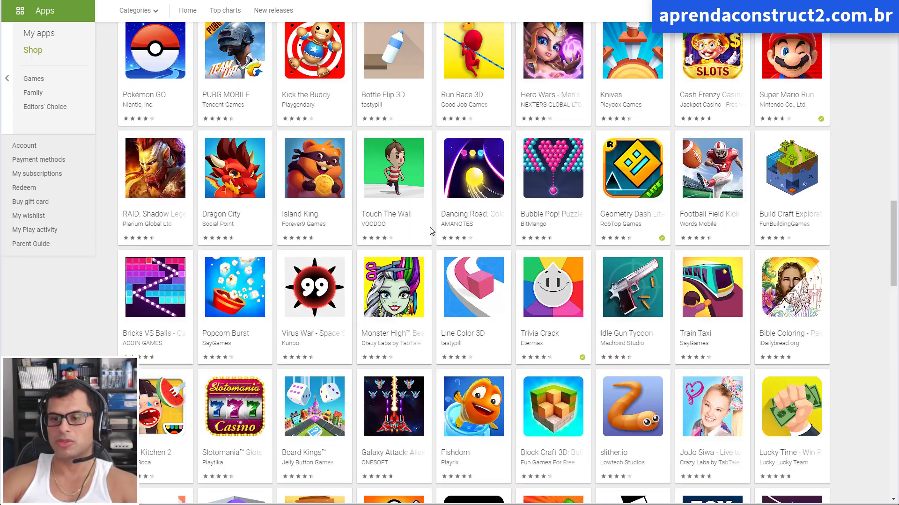
scroll(429, 231, "down", 5)
scroll(524, 363, "down", 5)
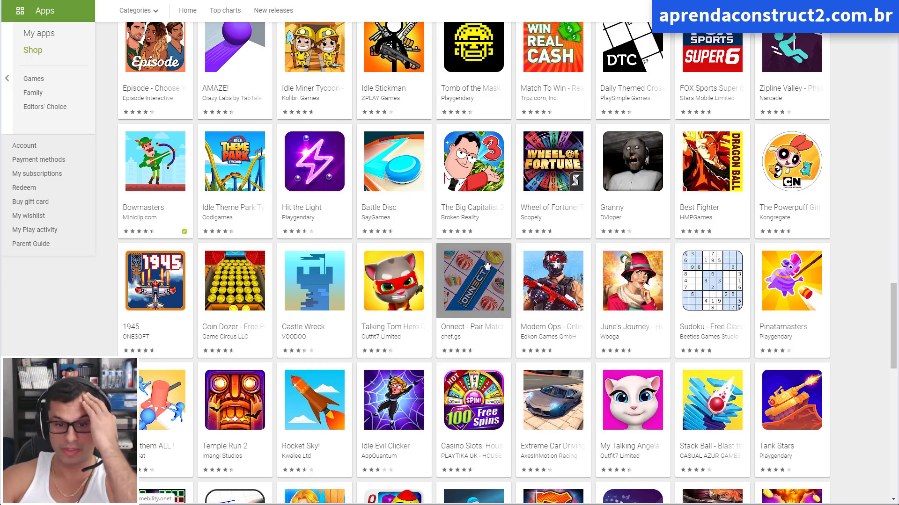
scroll(486, 241, "up", 15)
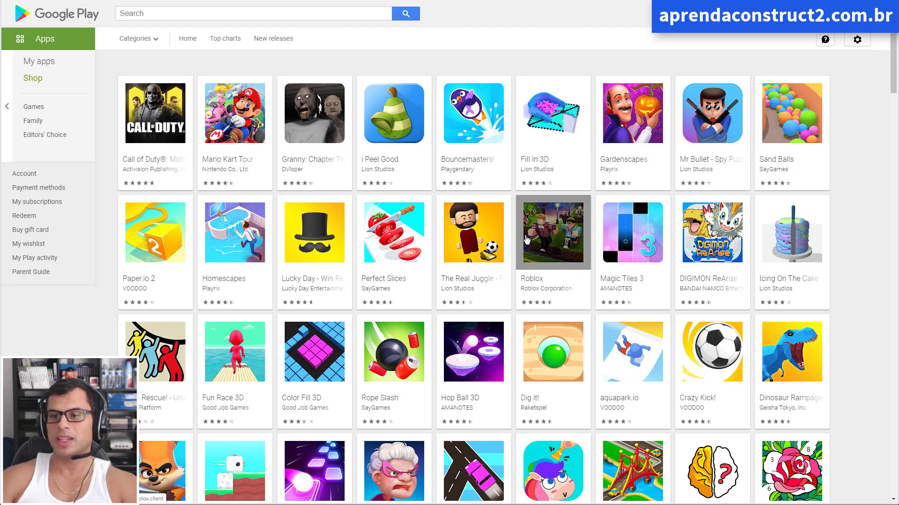
key("alt+Tab")
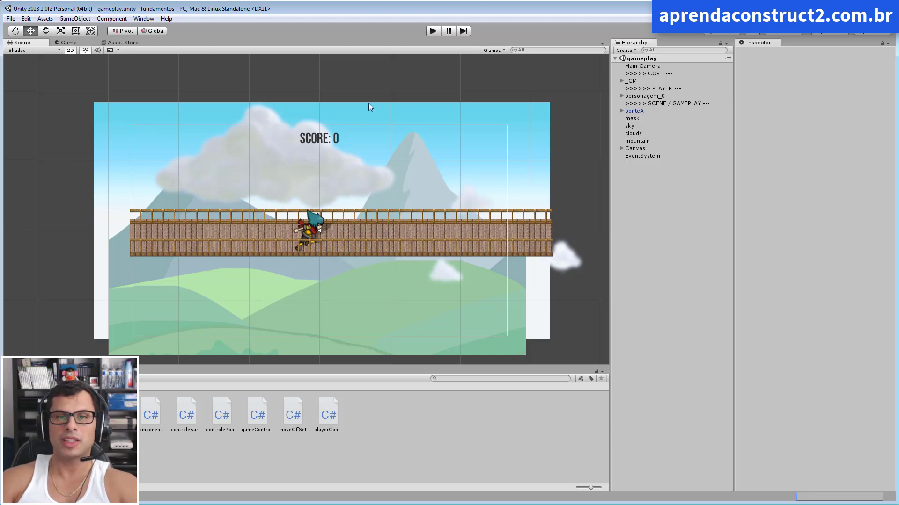
left_click(10, 18)
left_click(49, 112)
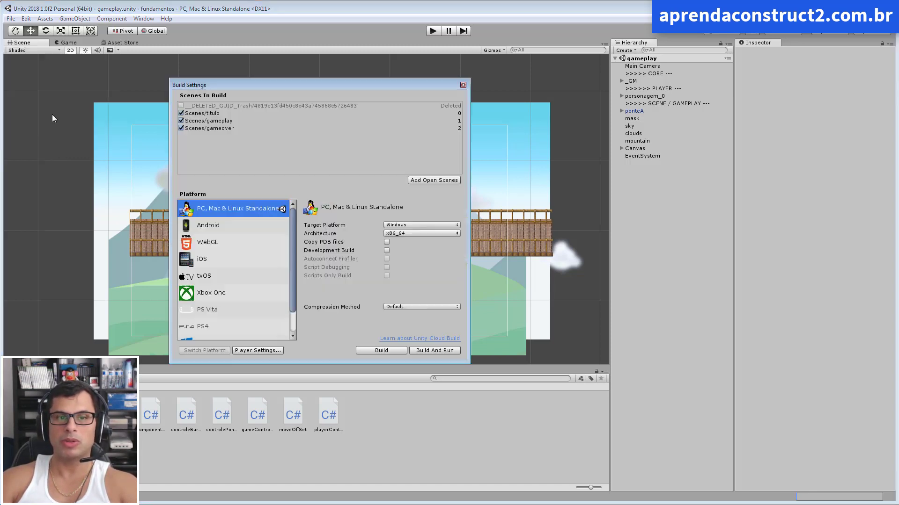
scroll(234, 304, "down", 3)
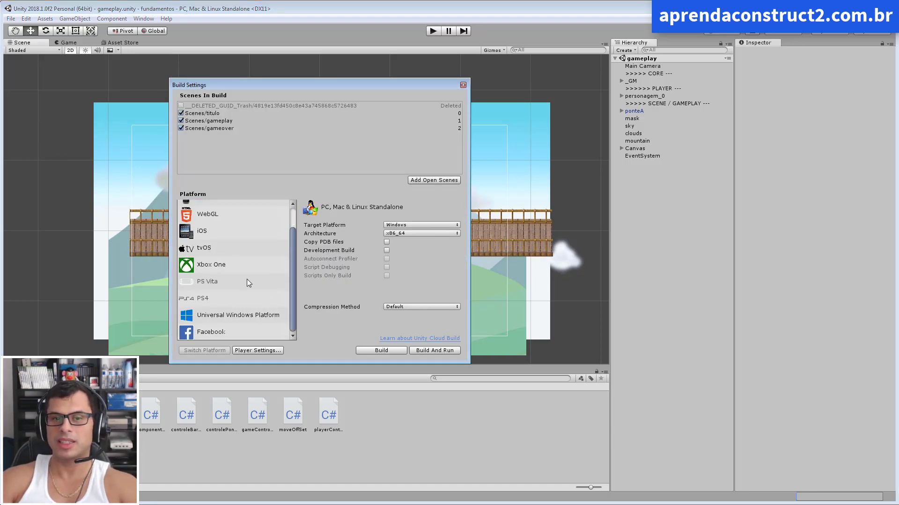
scroll(267, 280, "up", 3)
left_click(221, 226)
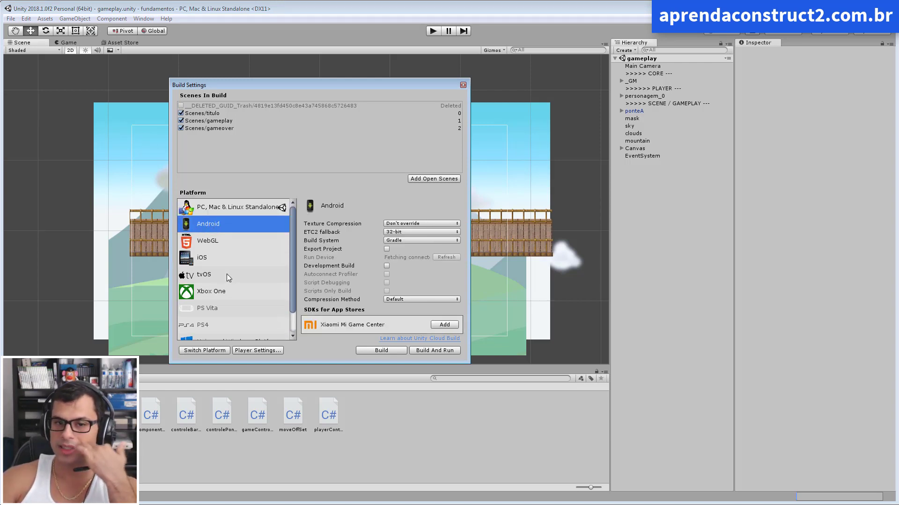
left_click(199, 260)
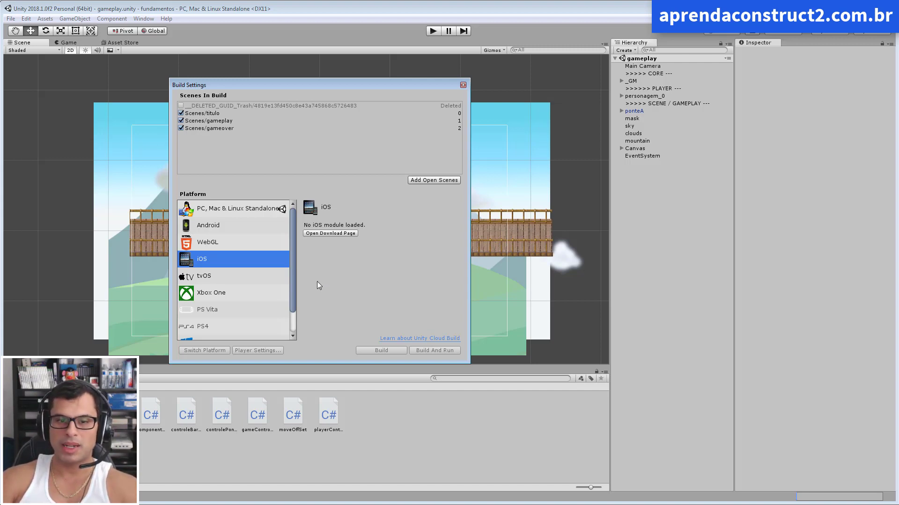
scroll(295, 319, "down", 2)
scroll(296, 261, "up", 2)
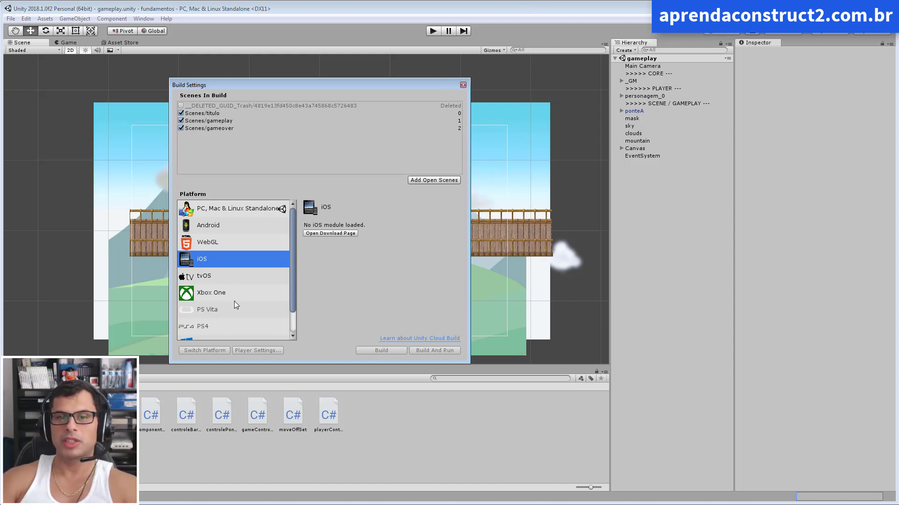
left_click(276, 292)
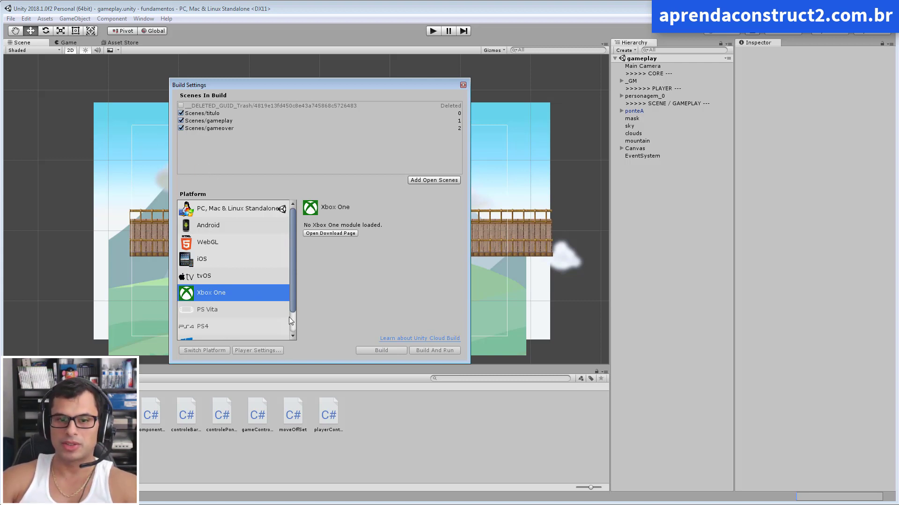
left_click(214, 311)
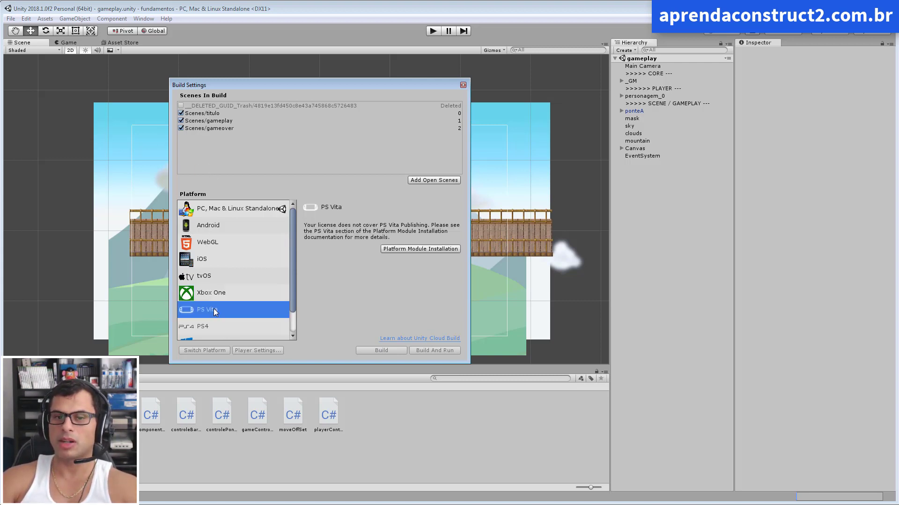
left_click(209, 331)
scroll(216, 337, "down", 2)
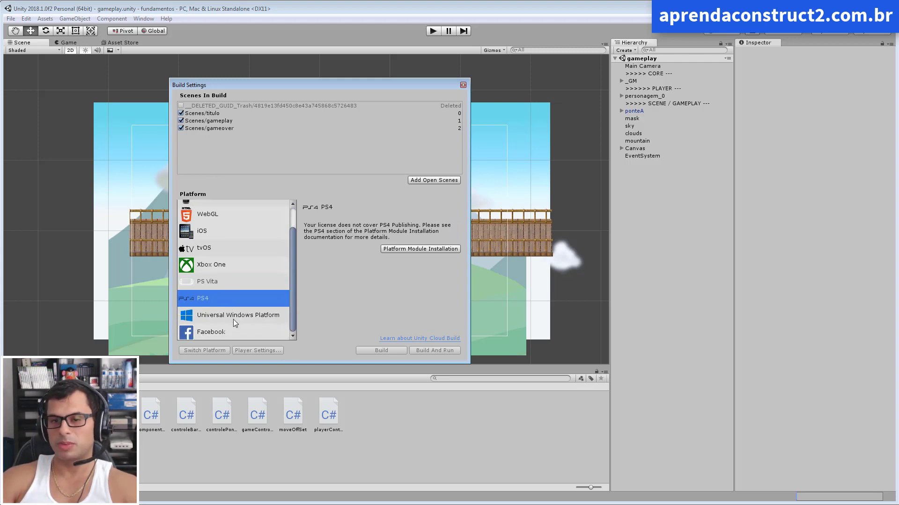
left_click(233, 319)
scroll(238, 288, "up", 2)
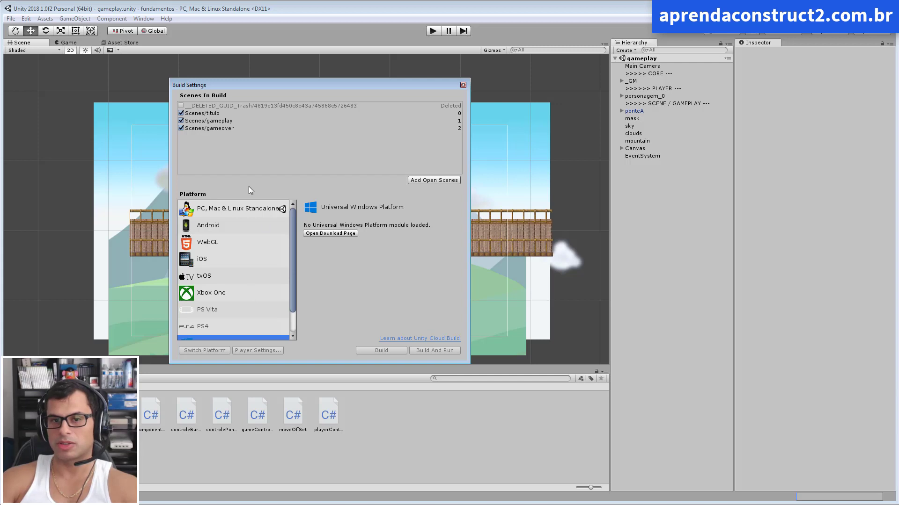
left_click(259, 215)
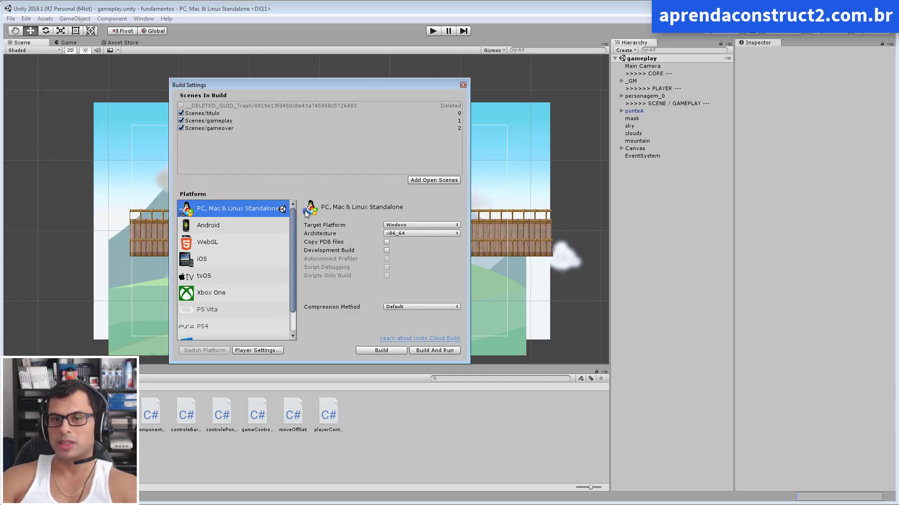
left_click(463, 85)
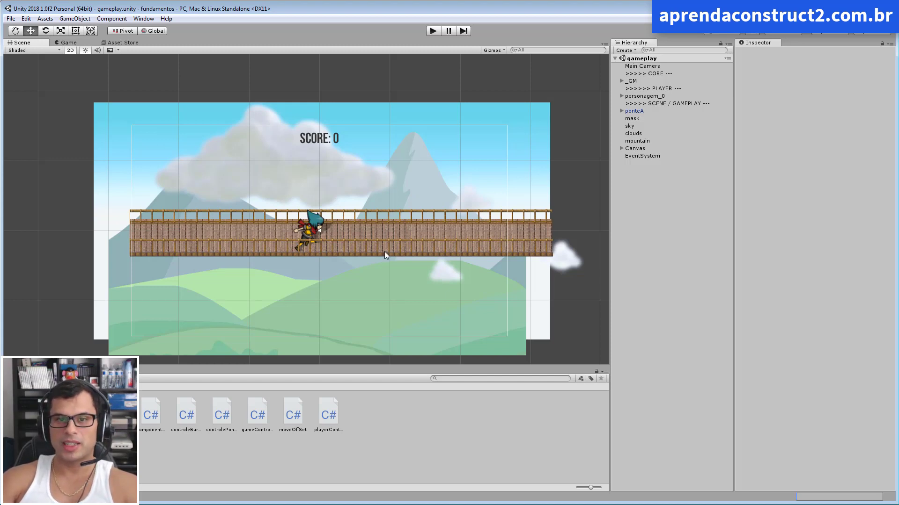
left_click(433, 30)
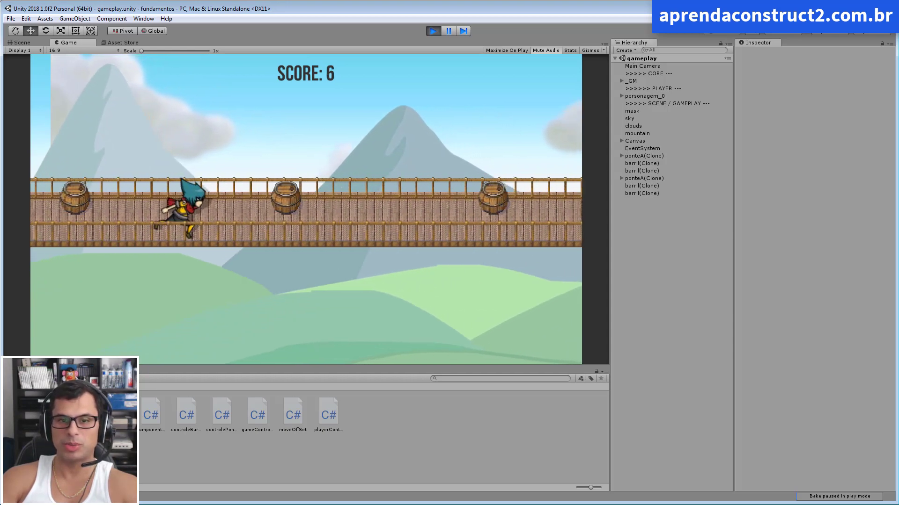
key("space")
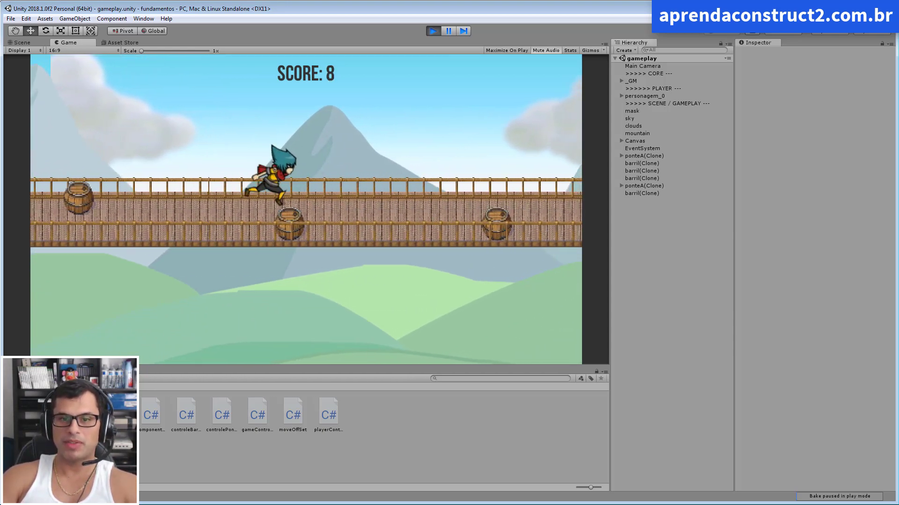
key("space")
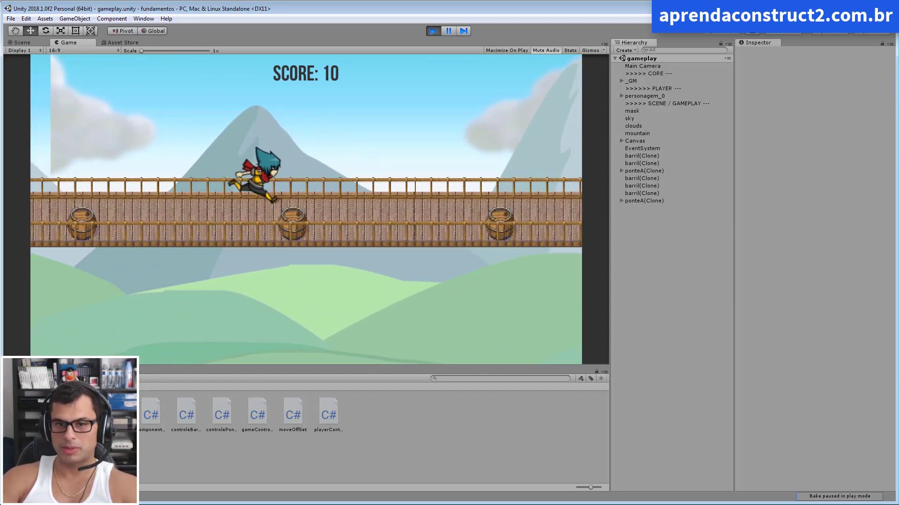
key("space")
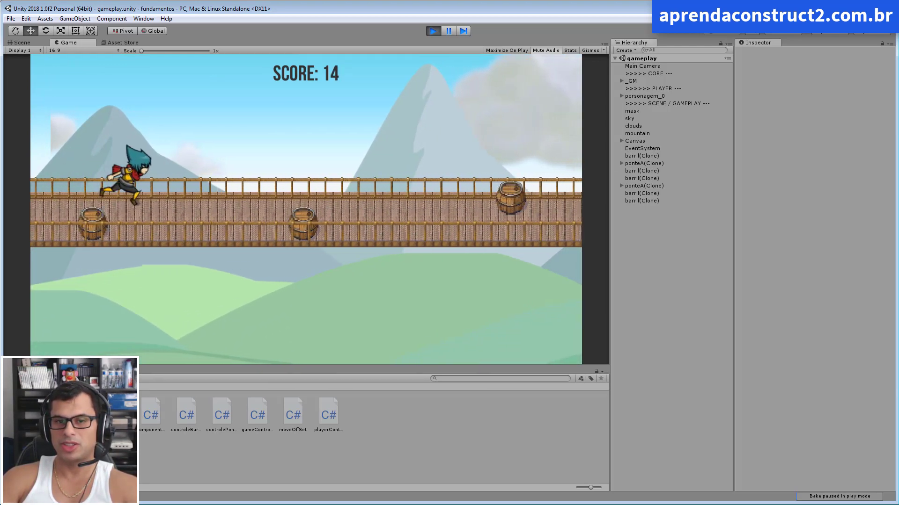
key("space")
key("space")
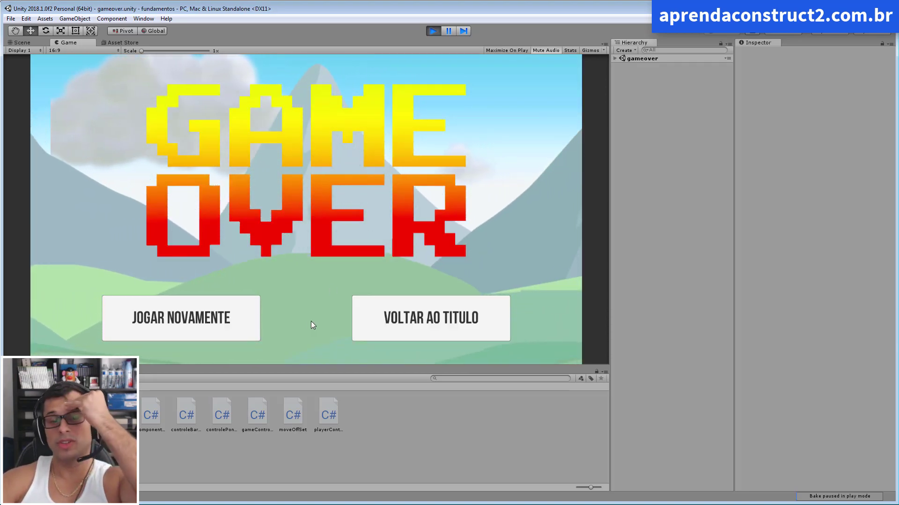
left_click(430, 318)
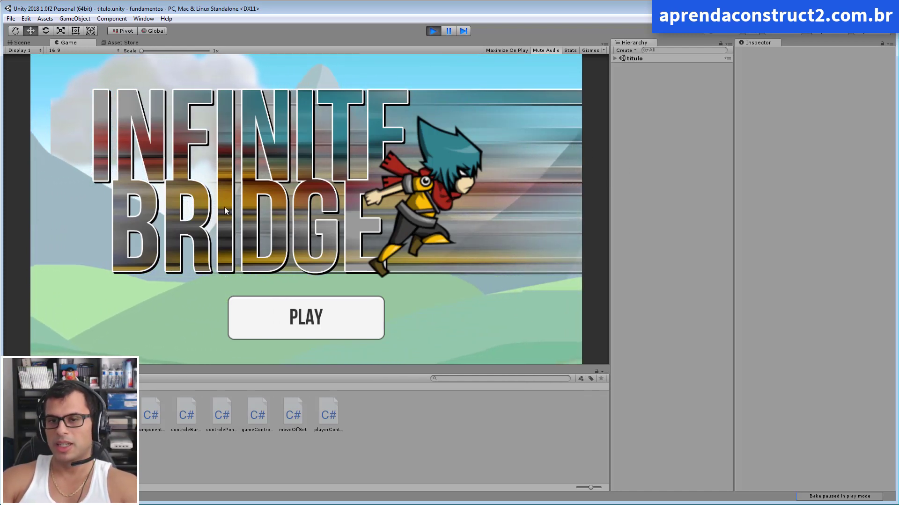
left_click(432, 31)
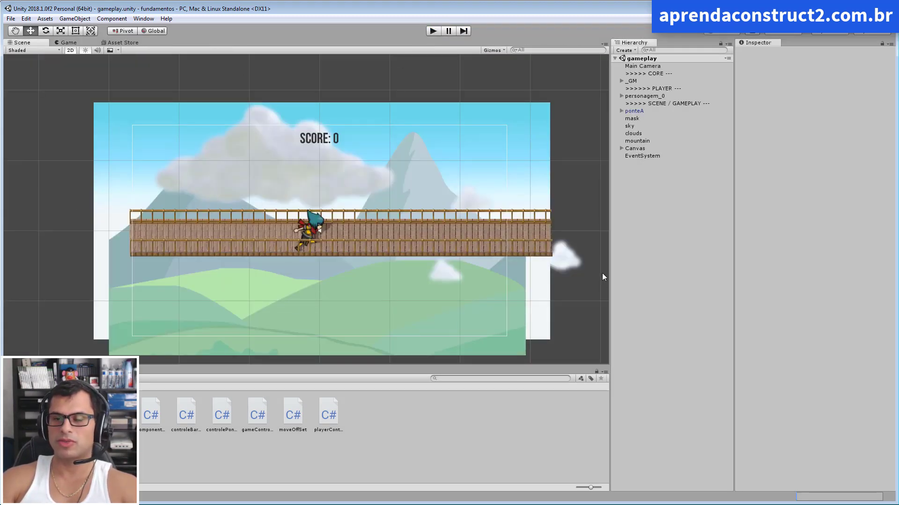
Select the Canvas to review its Screen Space - Camera mode and 1280×720 reference scaling.
left_click(321, 227)
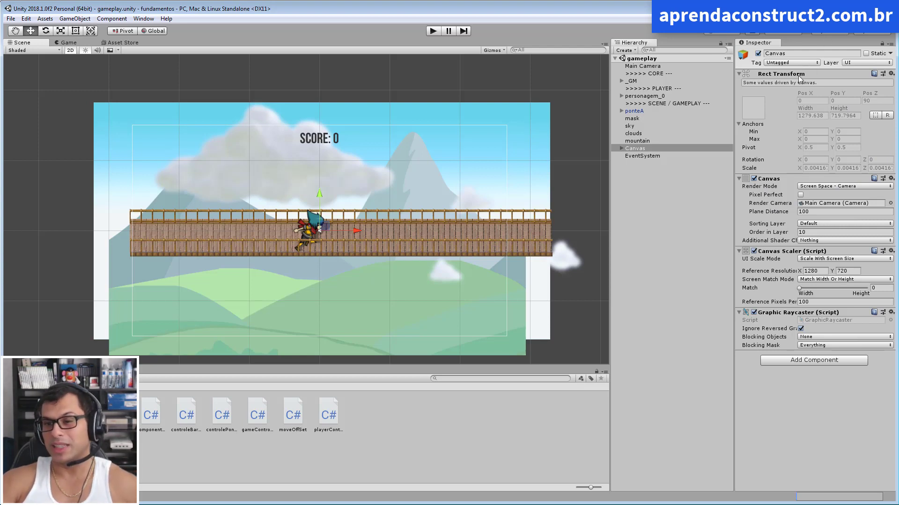
Browse all Add Component categories after clearing the search, without adding anything.
left_click(802, 363)
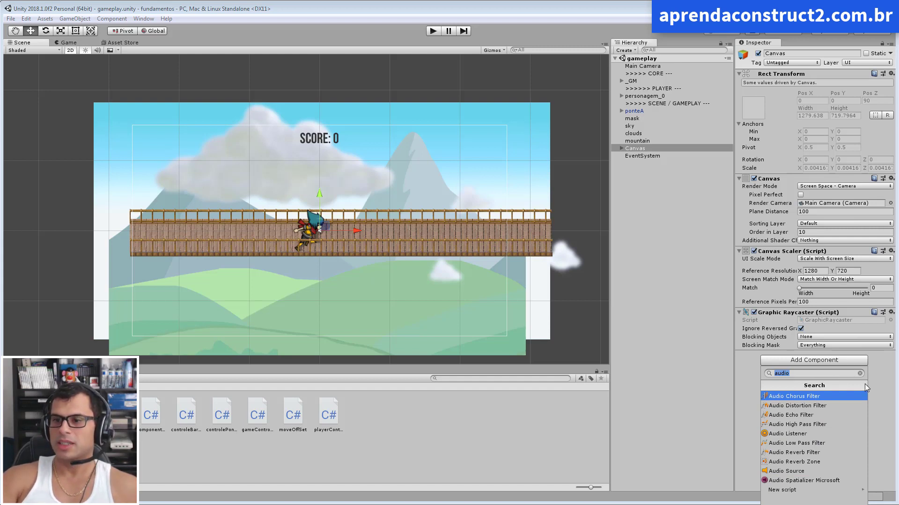
left_click(860, 373)
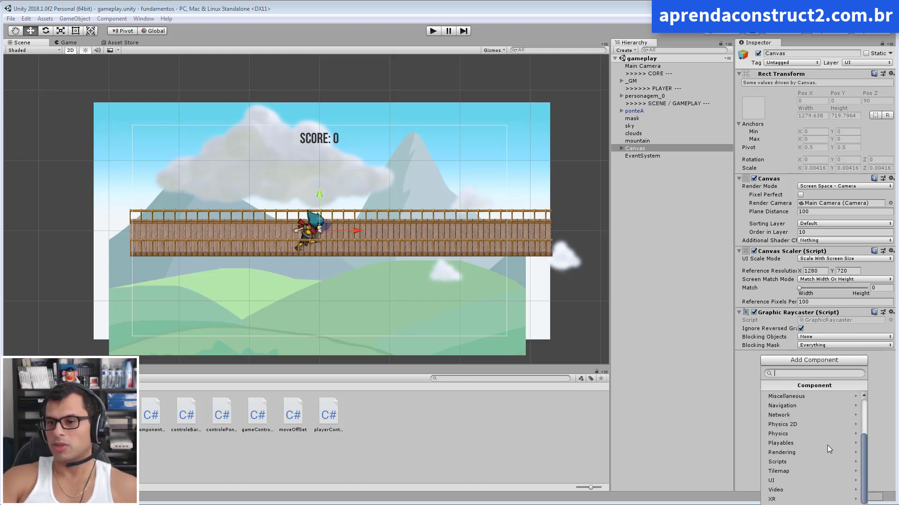
scroll(827, 445, "down", 3)
scroll(827, 445, "up", 3)
scroll(827, 445, "down", 3)
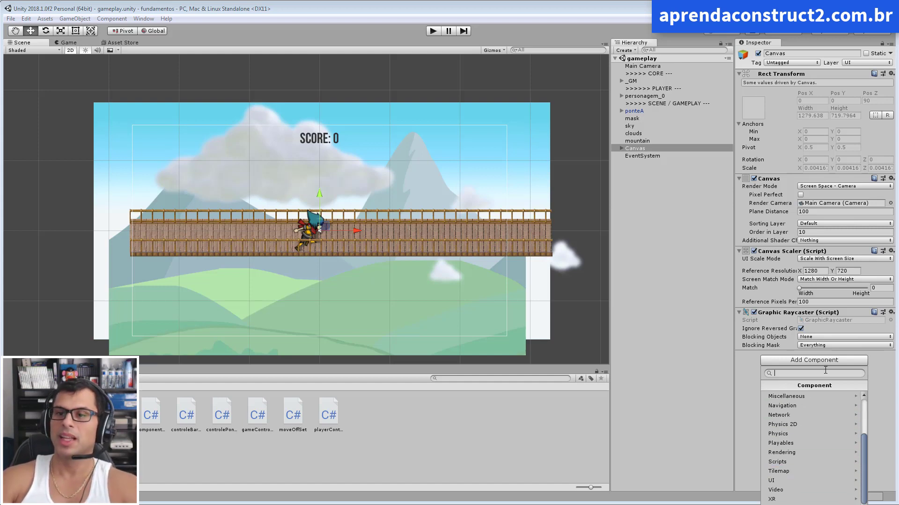
Look through the Canvas create submenus and dismiss them without creating an object.
right_click(648, 181)
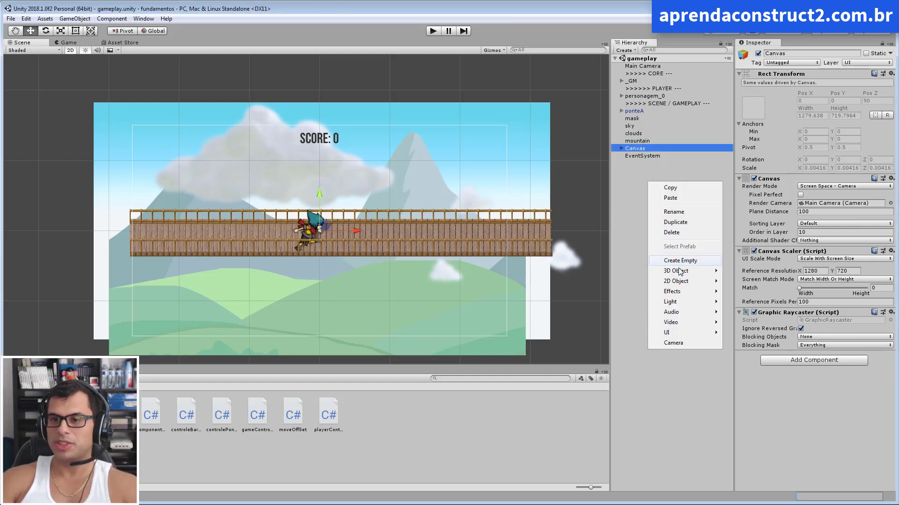
mouse_move(684, 272)
mouse_move(686, 292)
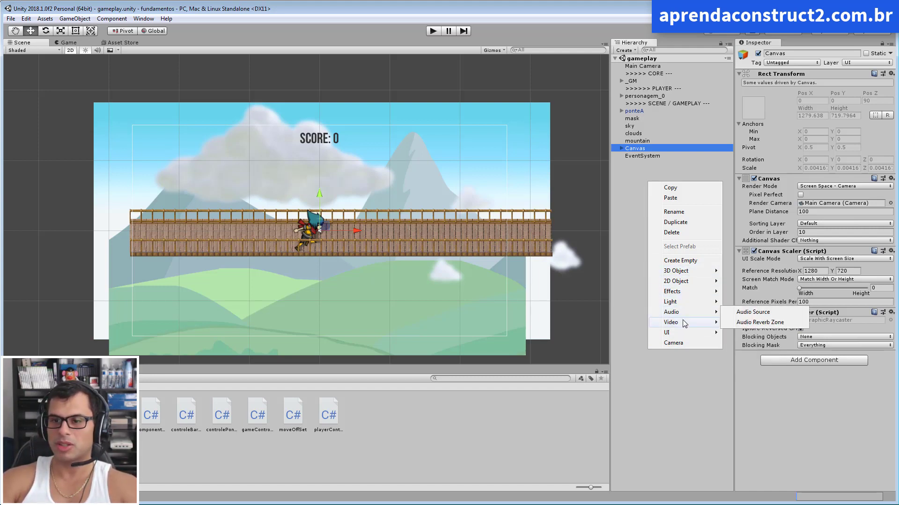
mouse_move(690, 333)
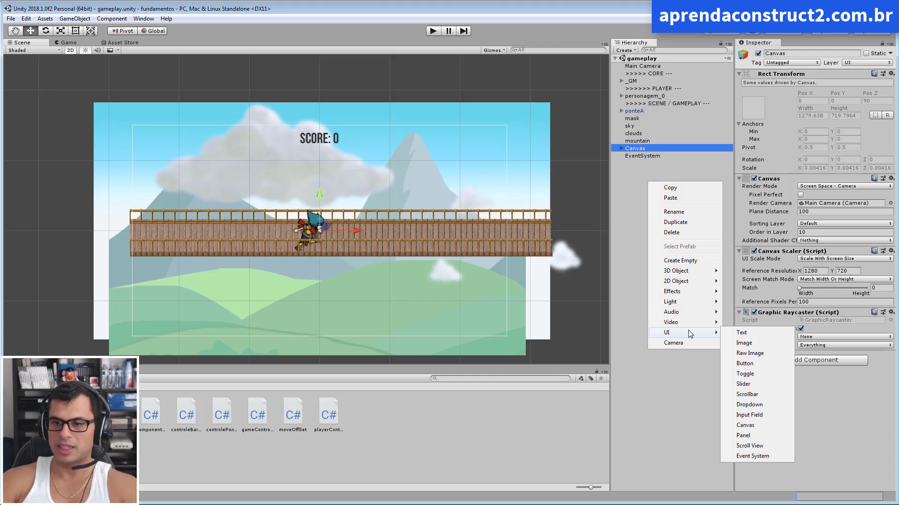
left_click(681, 366)
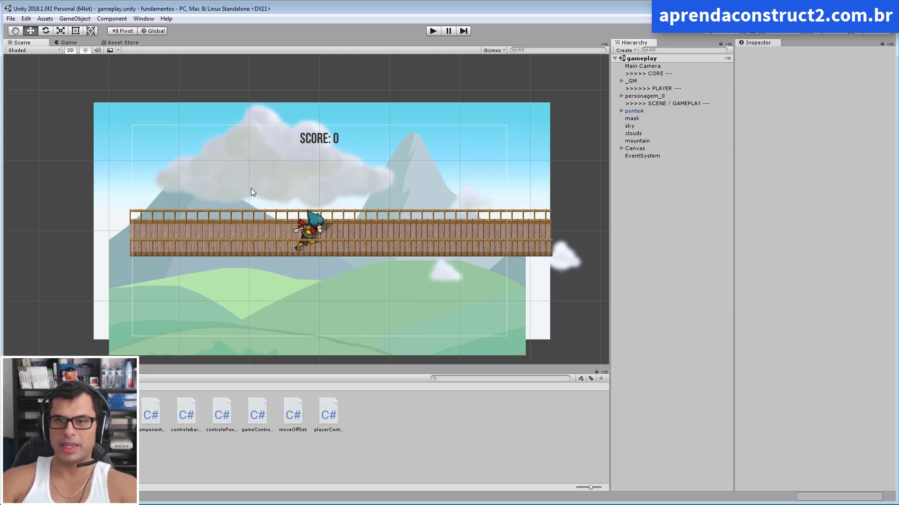
Open the editor's built-in Asset Store via the Help menu, which only shows an offline notice.
scroll(251, 188, "down", 1)
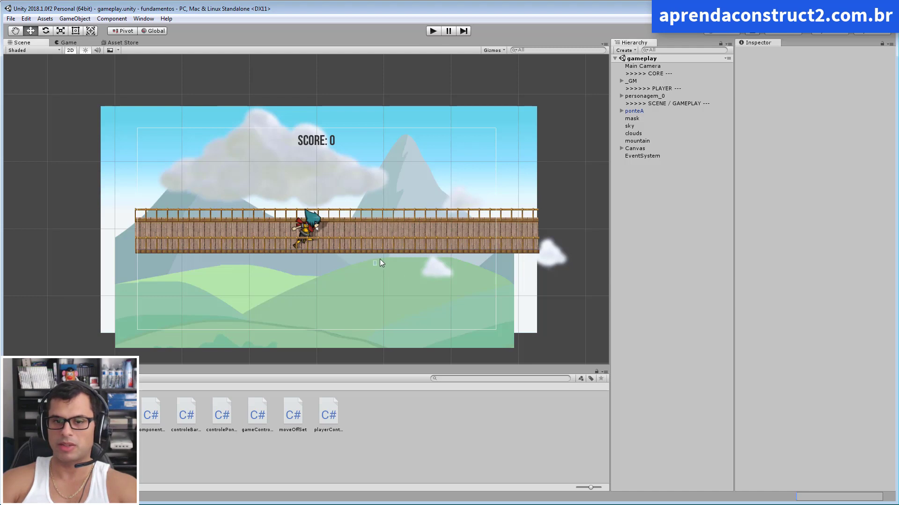
middle_click_drag(380, 259, 390, 263)
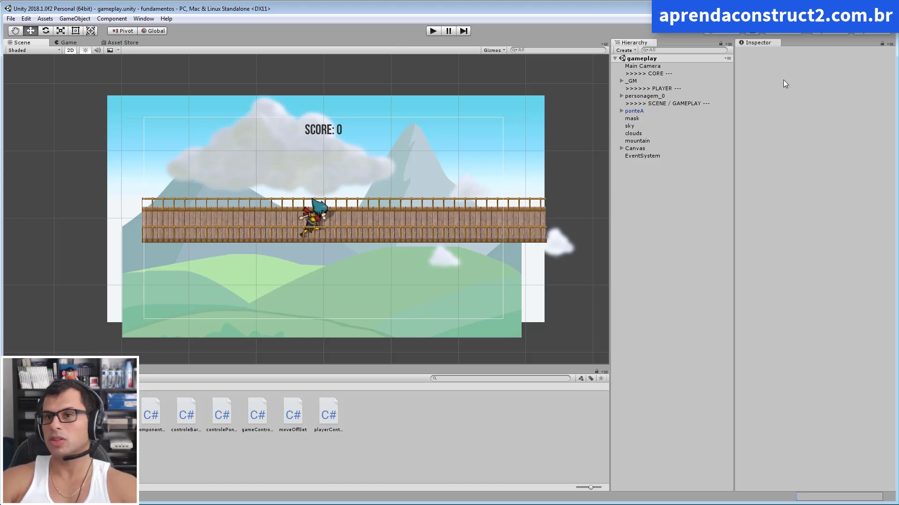
left_click(161, 18)
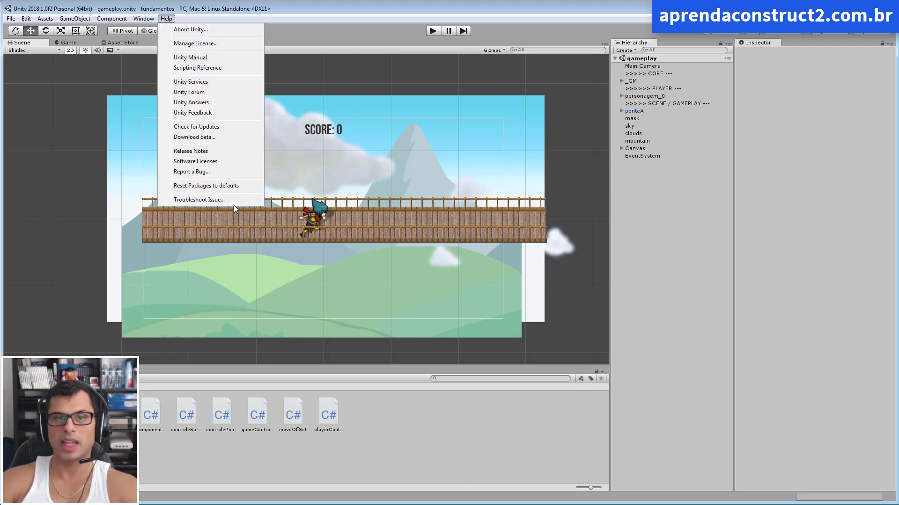
left_click(128, 38)
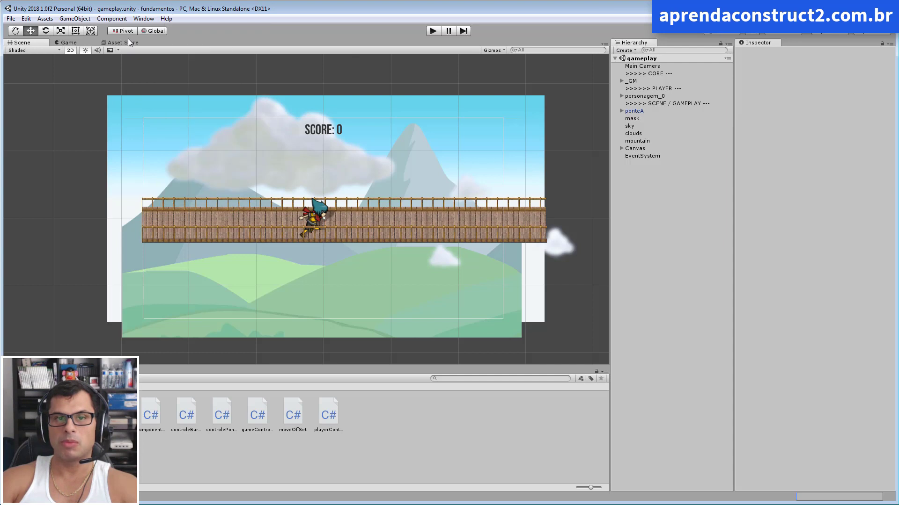
left_click(127, 41)
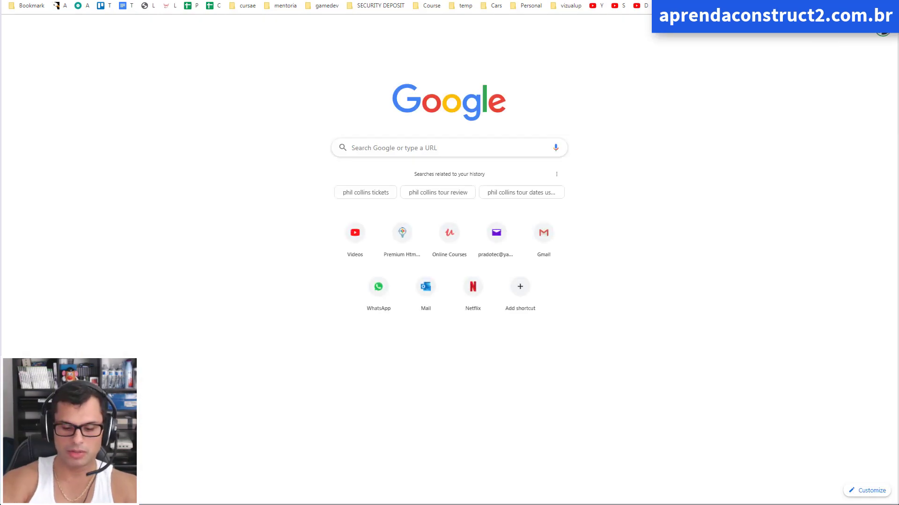
Search Google for 'unity ssset store' and open the Unity Asset Store site.
type("unity ssset s")
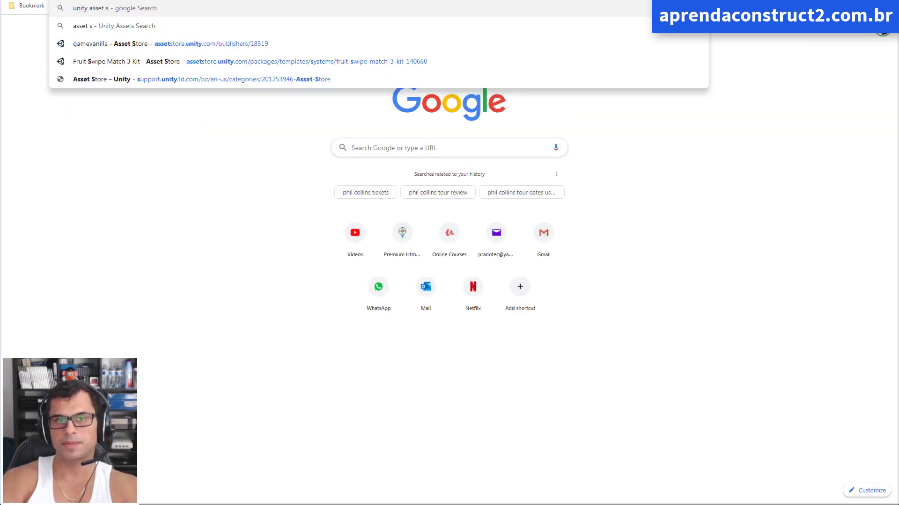
type("tore")
key("Return")
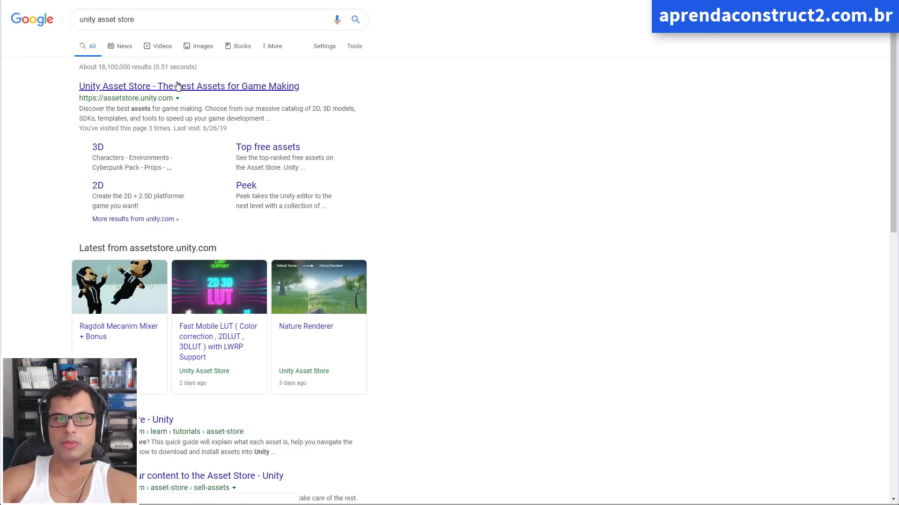
left_click(202, 86)
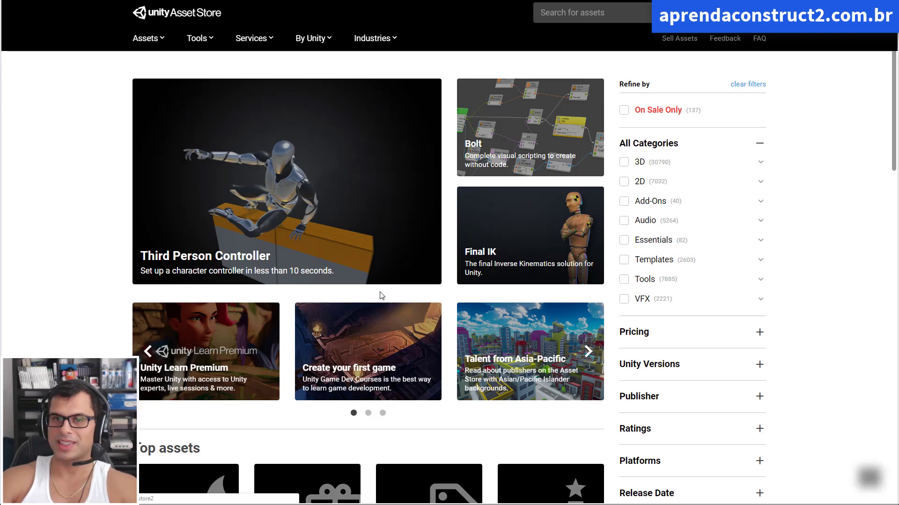
Open the Templates category from the Assets list and scroll through its results.
left_click(152, 40)
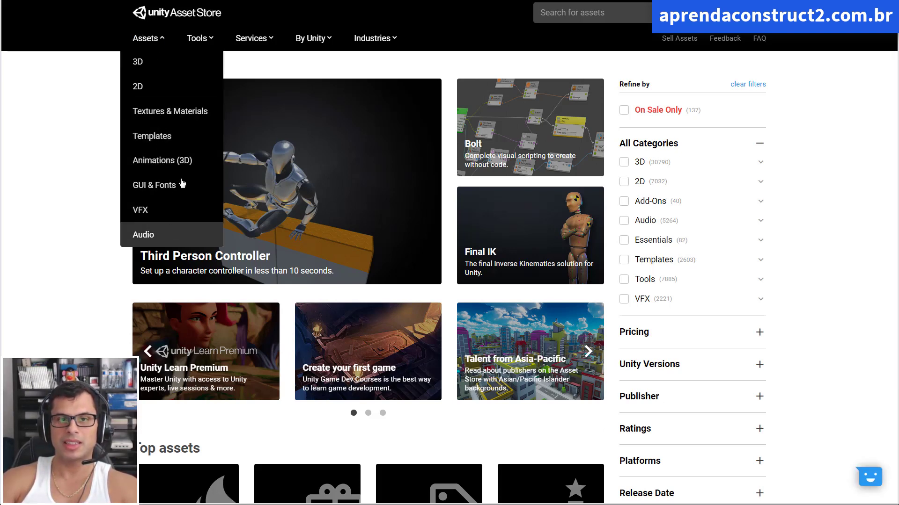
left_click(174, 142)
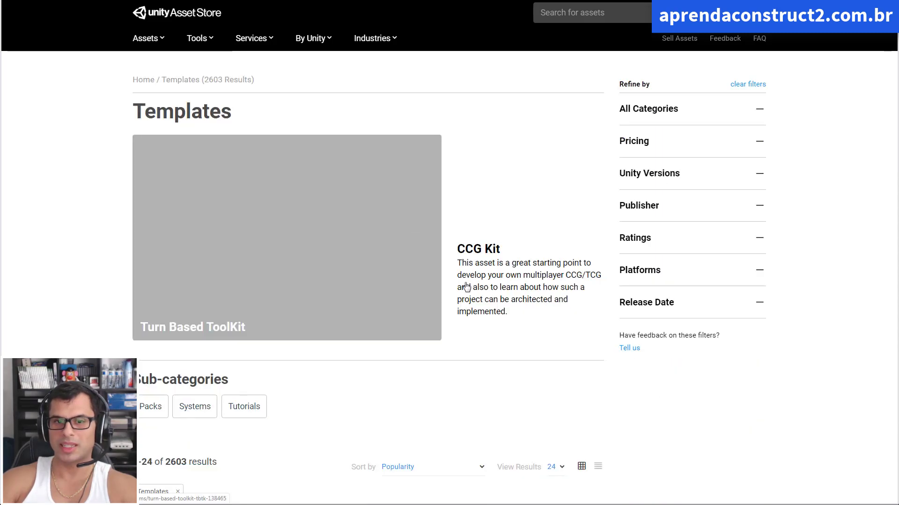
scroll(280, 279, "down", 8)
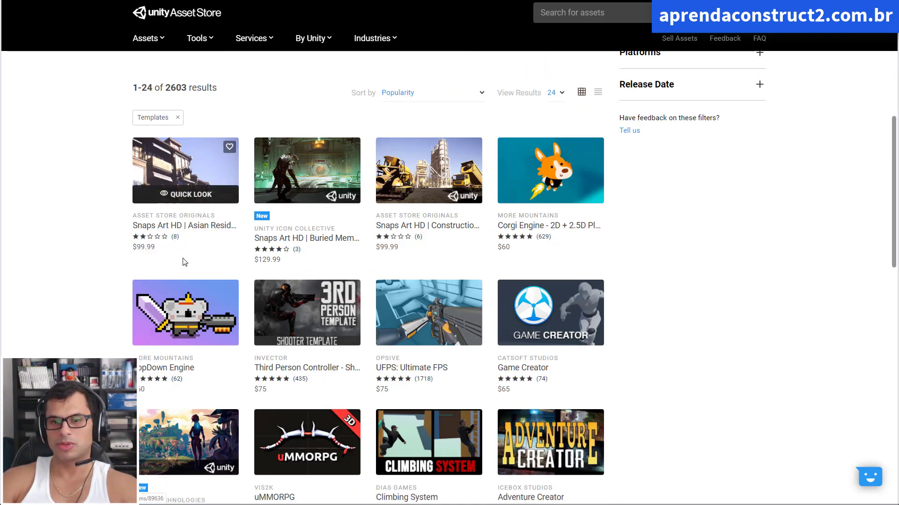
scroll(184, 261, "down", 8)
scroll(183, 261, "down", 4)
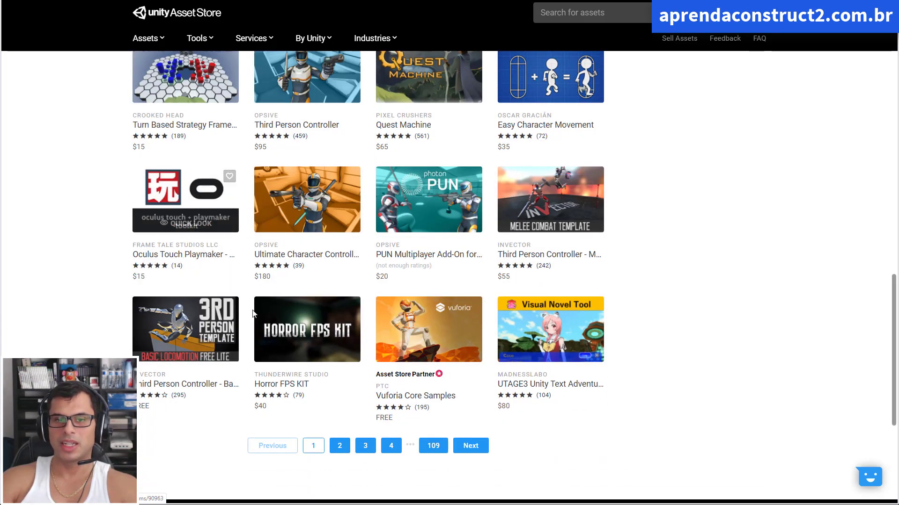
scroll(399, 265, "up", 20)
scroll(400, 265, "down", 4)
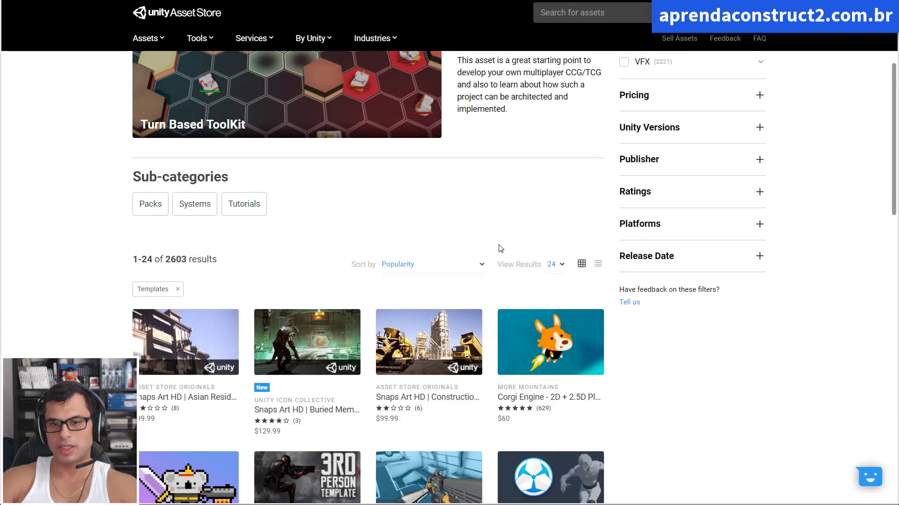
Sort templates by Price (Low to High) and expand the Pricing range filter.
left_click(402, 265)
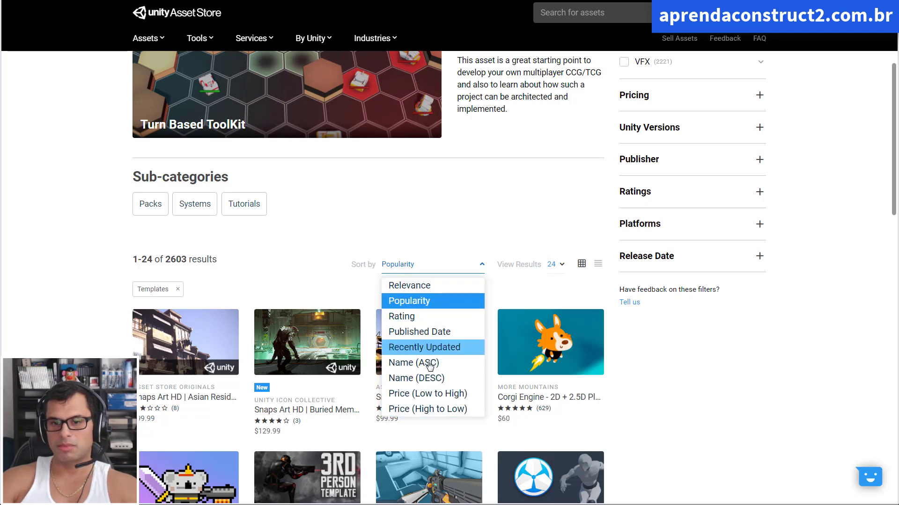
left_click(418, 394)
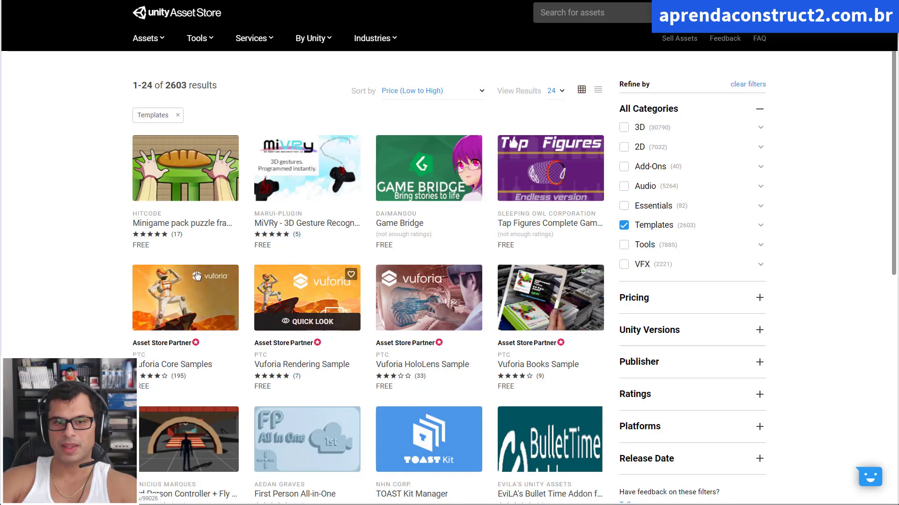
scroll(319, 359, "down", 10)
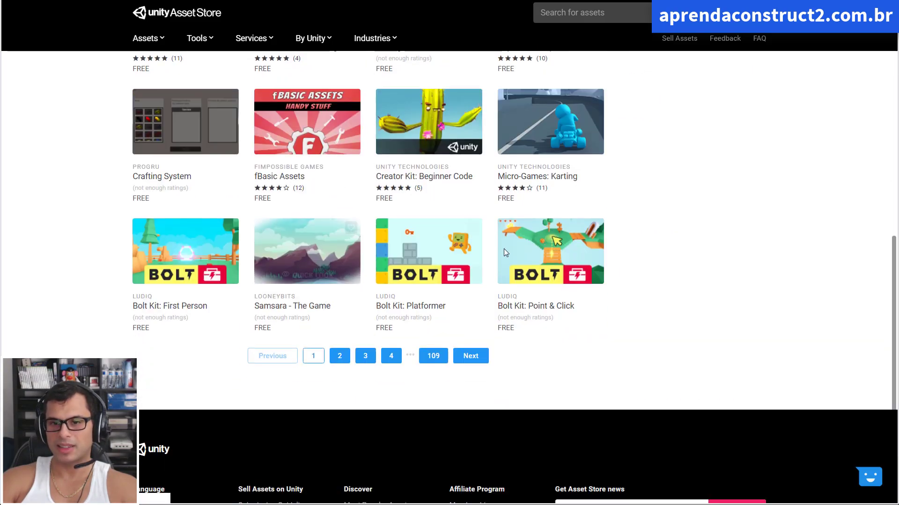
scroll(403, 318, "up", 10)
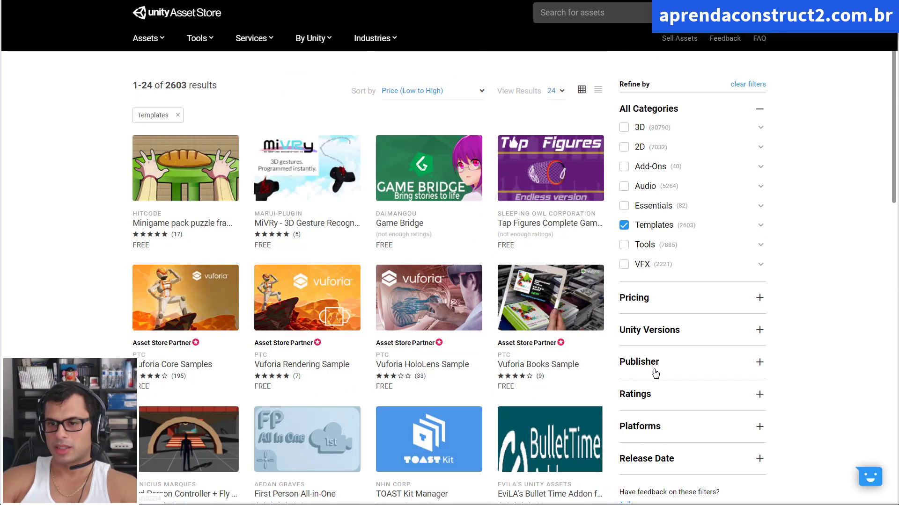
left_click(688, 300)
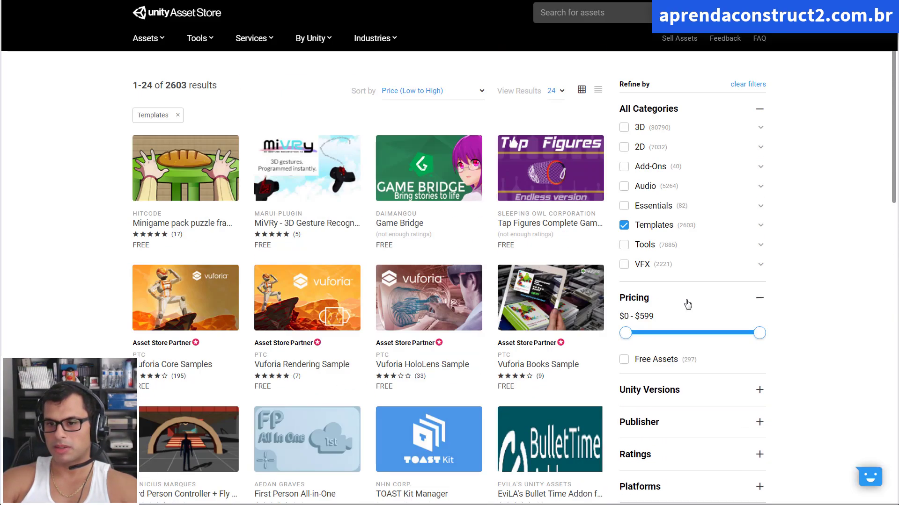
left_click(632, 335)
Set the minimum price to $3 to exclude free templates, then scroll the results.
left_click_drag(631, 339, 620, 340)
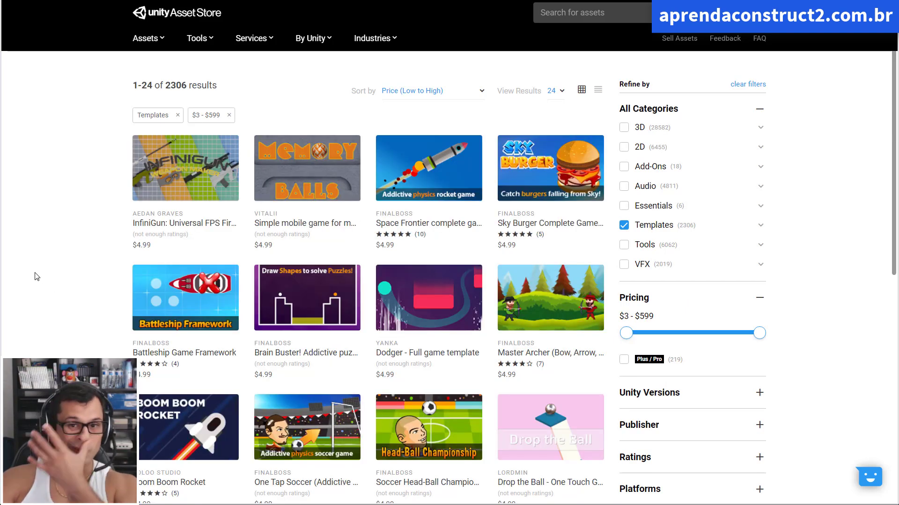
scroll(401, 161, "down", 5)
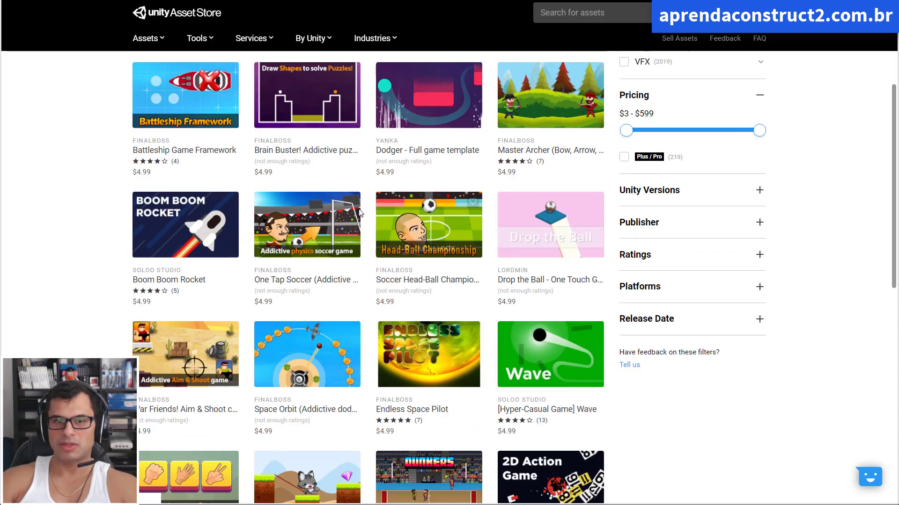
scroll(401, 160, "up", 2)
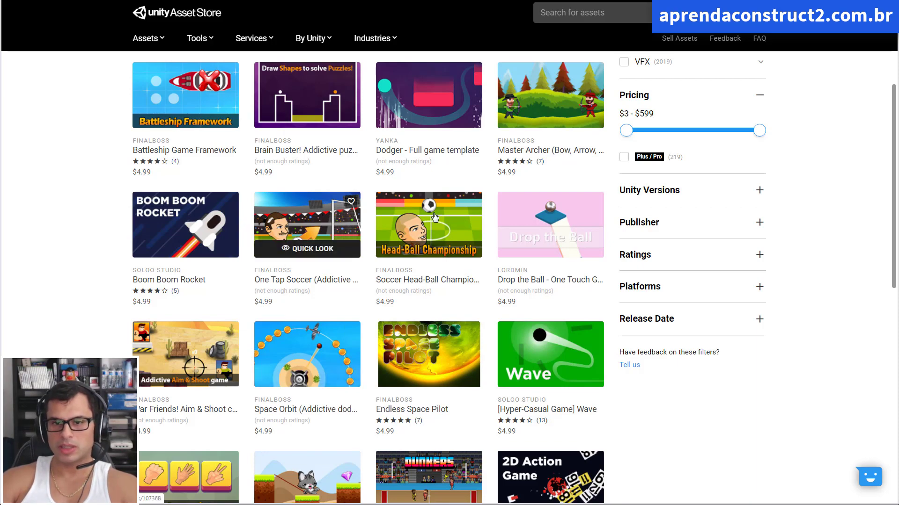
scroll(426, 215, "down", 2)
scroll(426, 225, "down", 1)
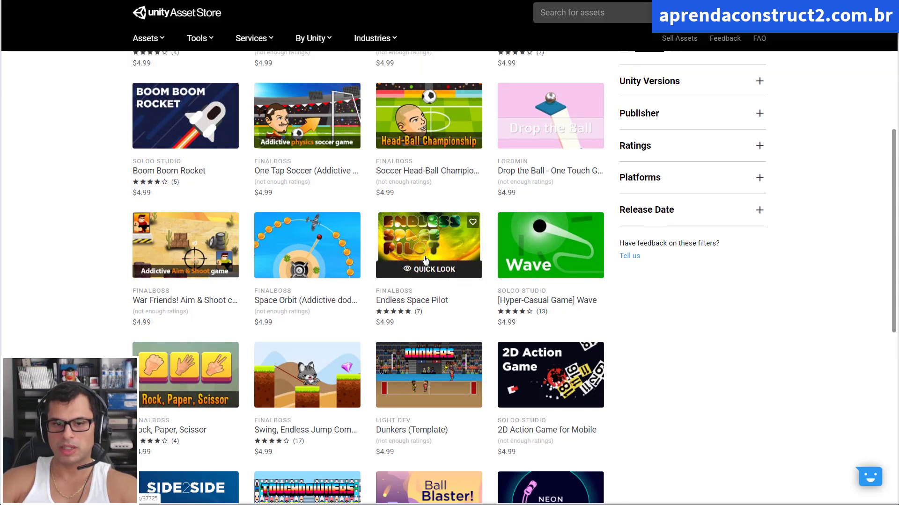
scroll(426, 239, "down", 1)
scroll(425, 254, "down", 1)
scroll(425, 254, "down", 3)
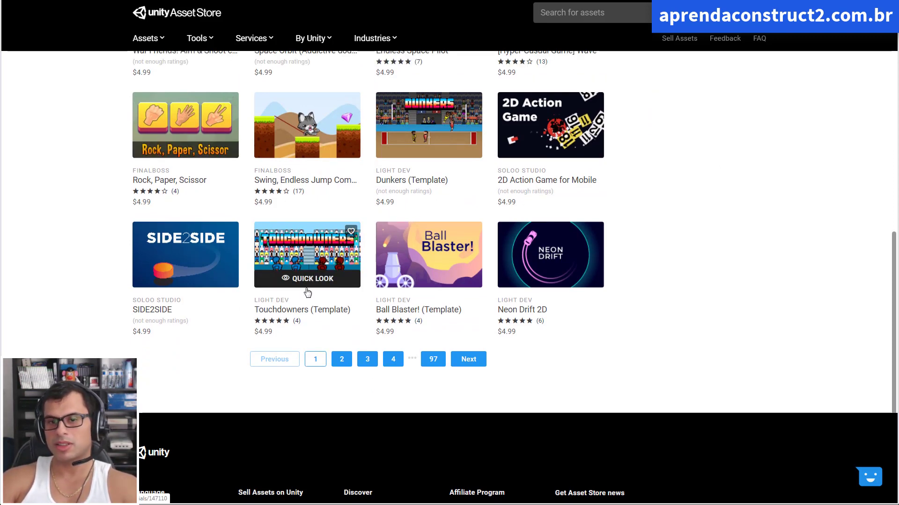
Preview Touchdowners (Template), browse its screenshots including Player 2 Wins, then close it.
left_click(312, 279)
left_click(294, 213)
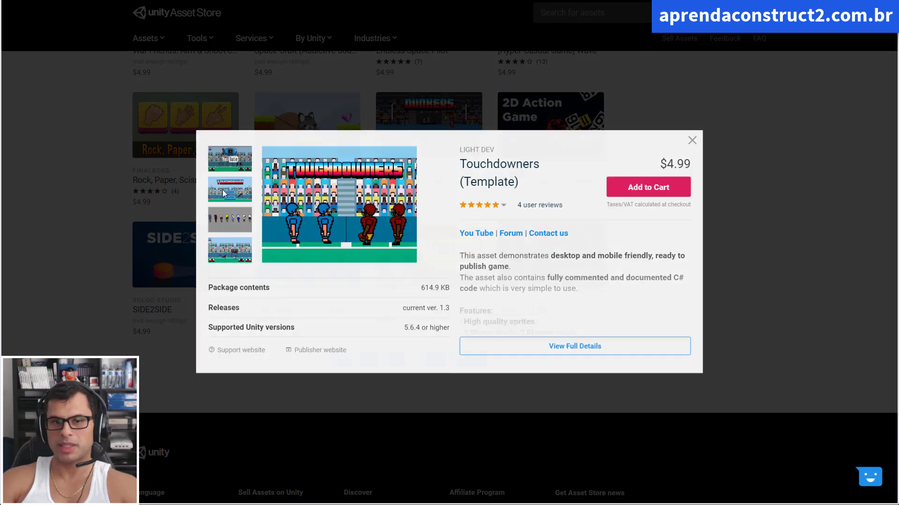
left_click(127, 275)
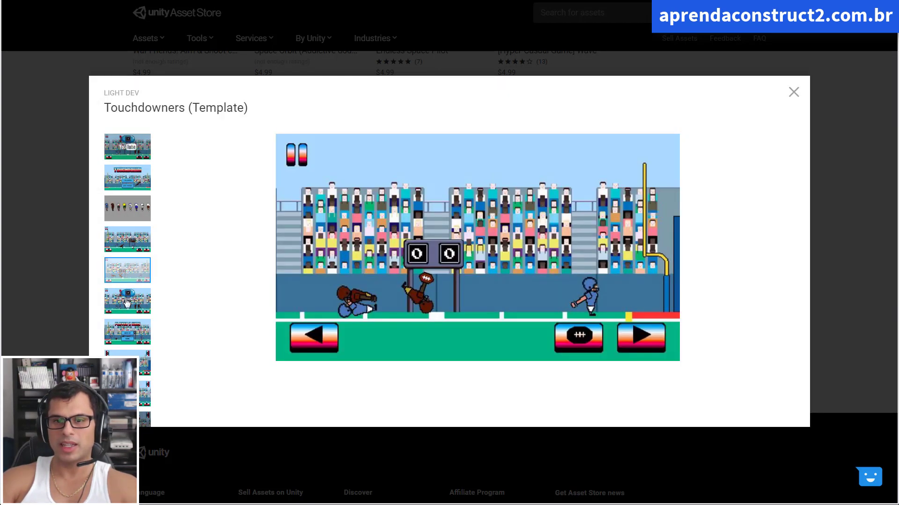
left_click(127, 303)
left_click(128, 341)
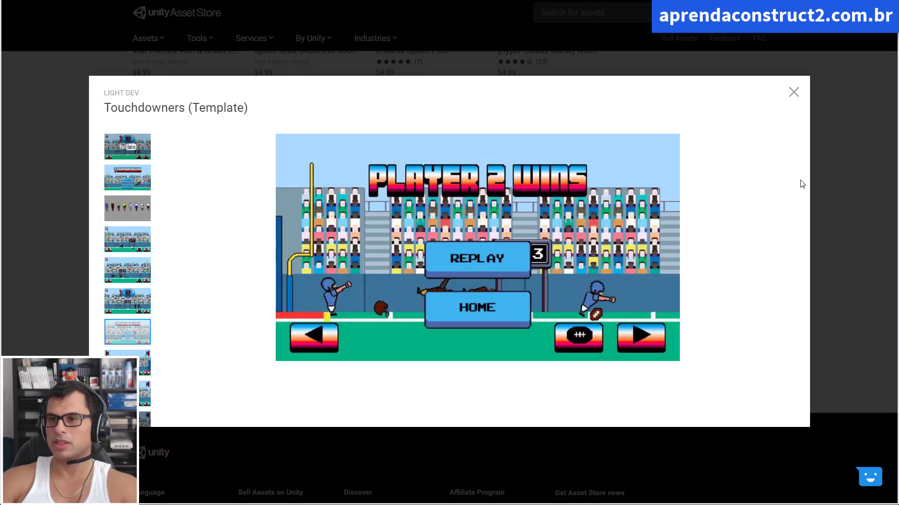
left_click(840, 160)
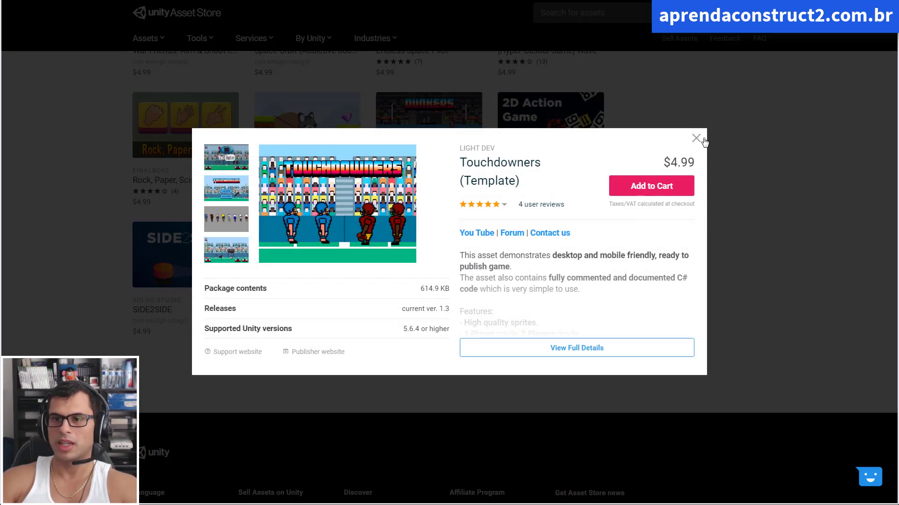
left_click(695, 137)
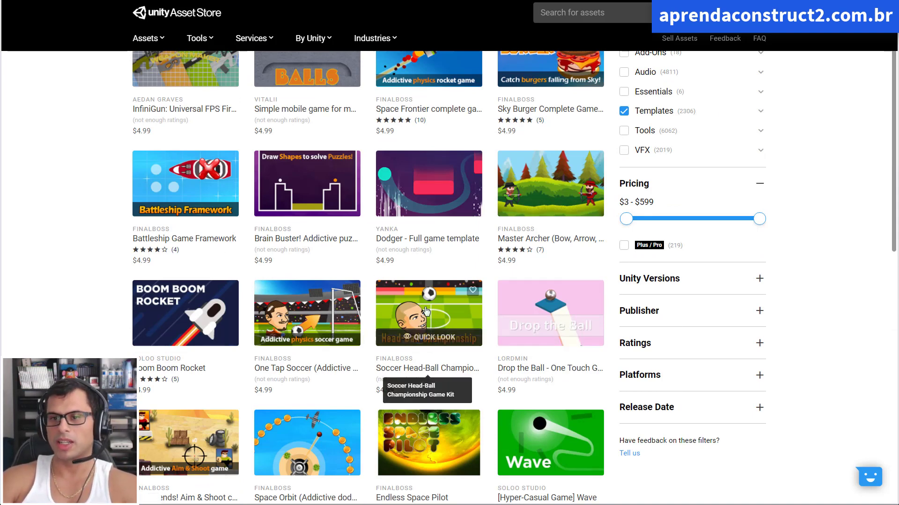
mouse_move(448, 78)
scroll(418, 147, "up", 3)
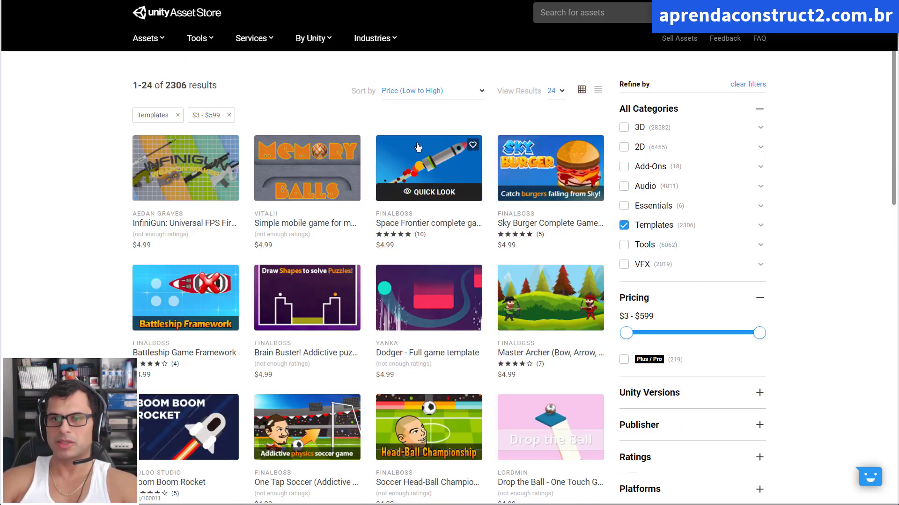
scroll(496, 135, "down", 1)
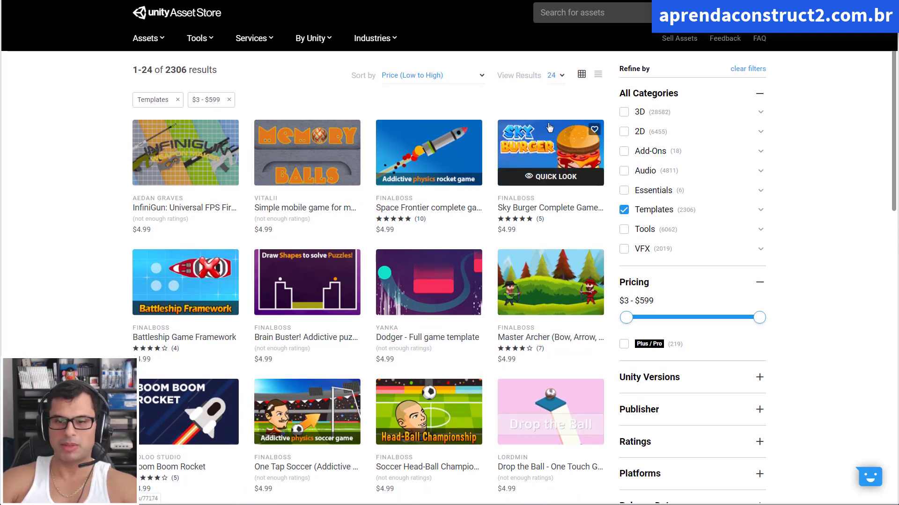